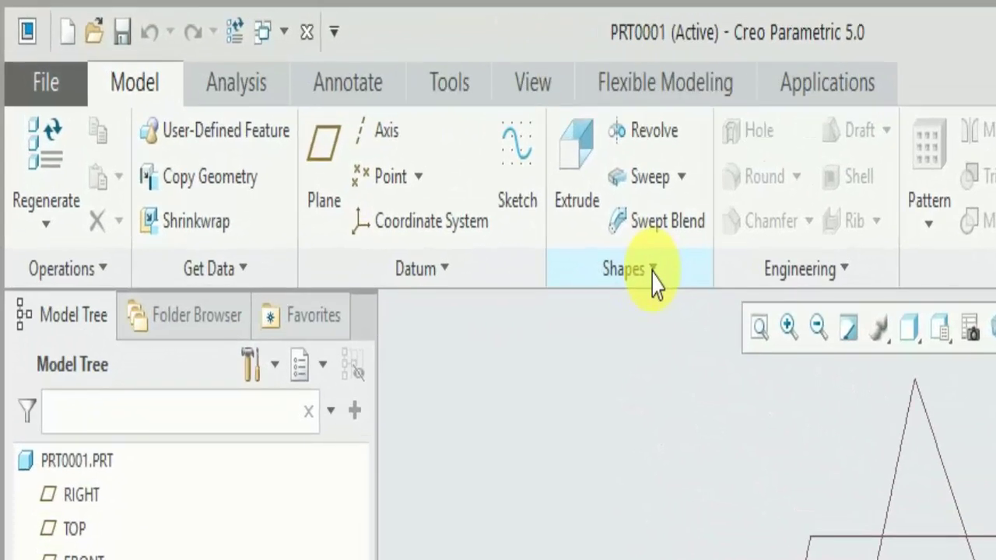
# Step: Start a Blend feature from Shapes and open Section 1's definition in the Sections tab
pyautogui.click(653, 273)
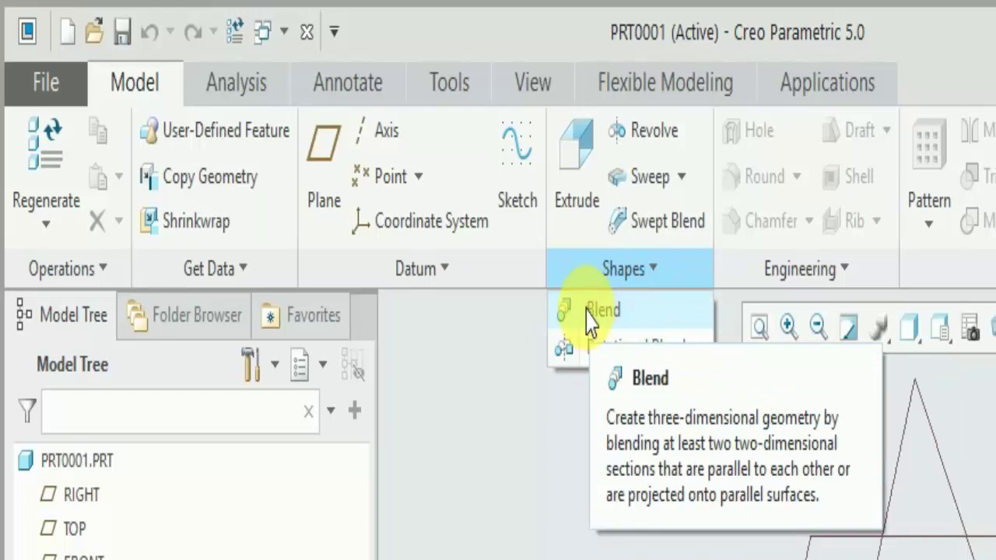
pyautogui.click(587, 312)
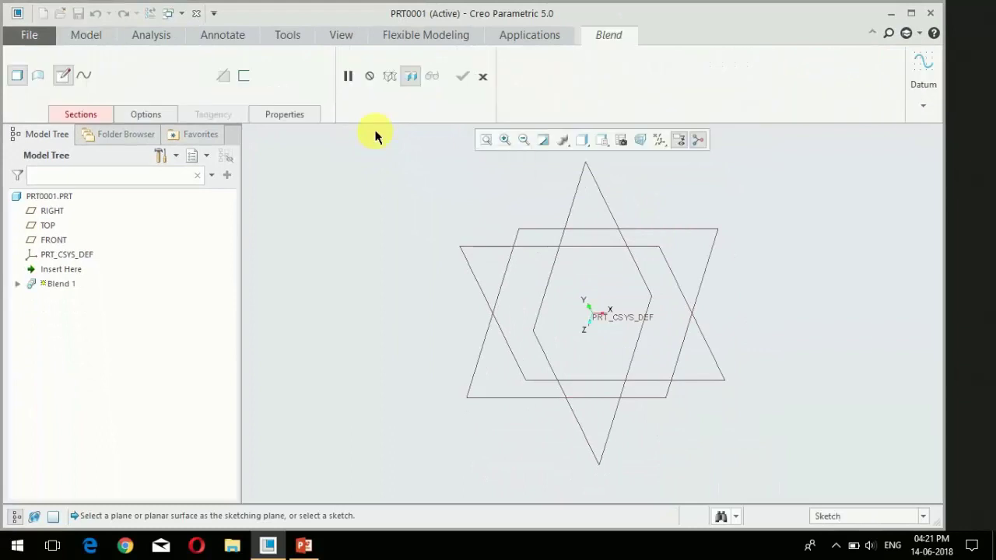
pyautogui.click(80, 116)
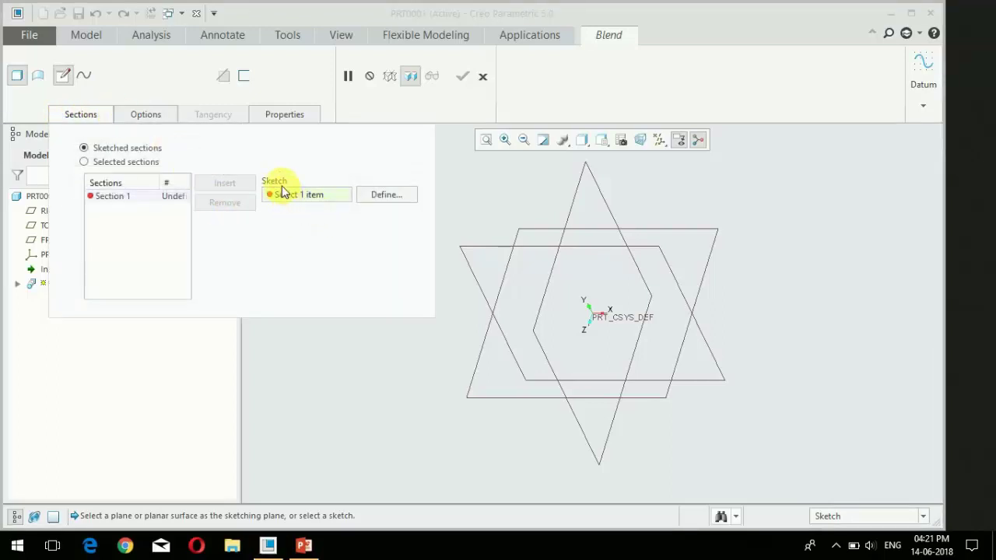
# Step: Sketch Section 1 on the TOP plane as a rectangle cornered at the origin
pyautogui.click(377, 199)
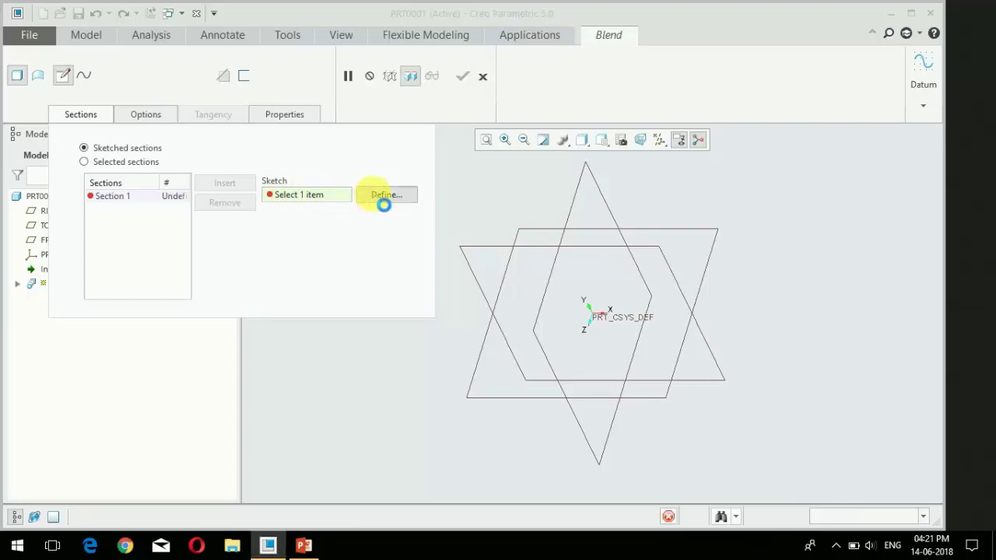
pyautogui.click(523, 228)
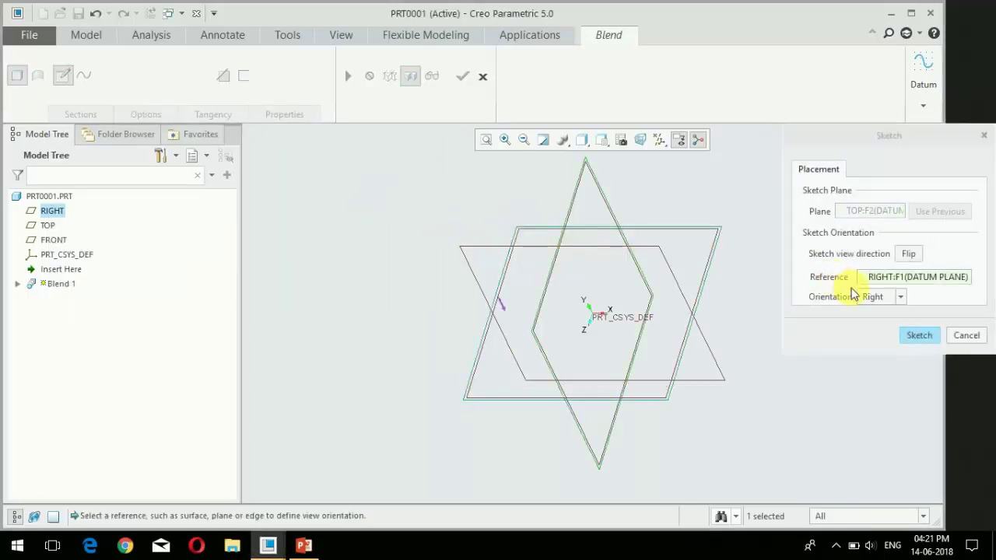
pyautogui.click(918, 334)
pyautogui.click(265, 74)
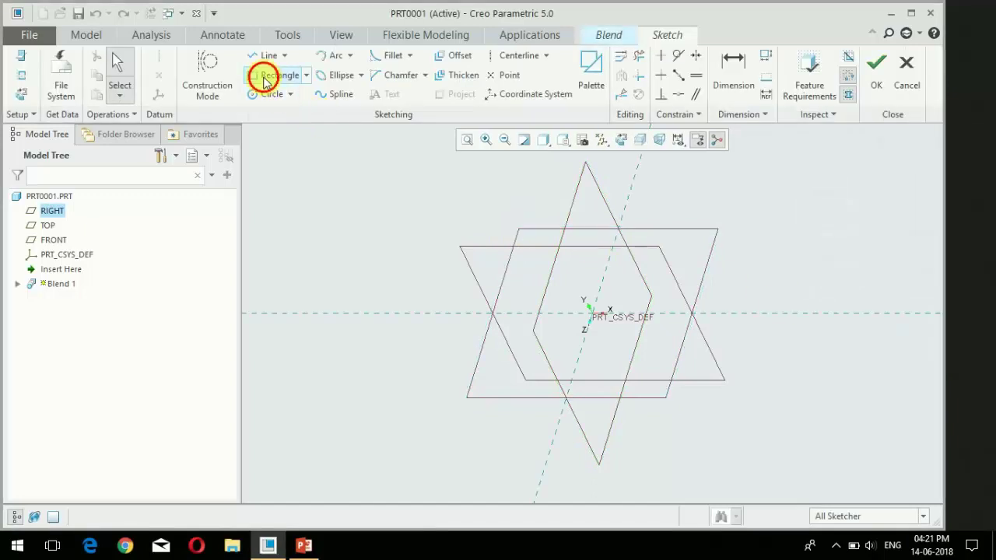
pyautogui.click(591, 312)
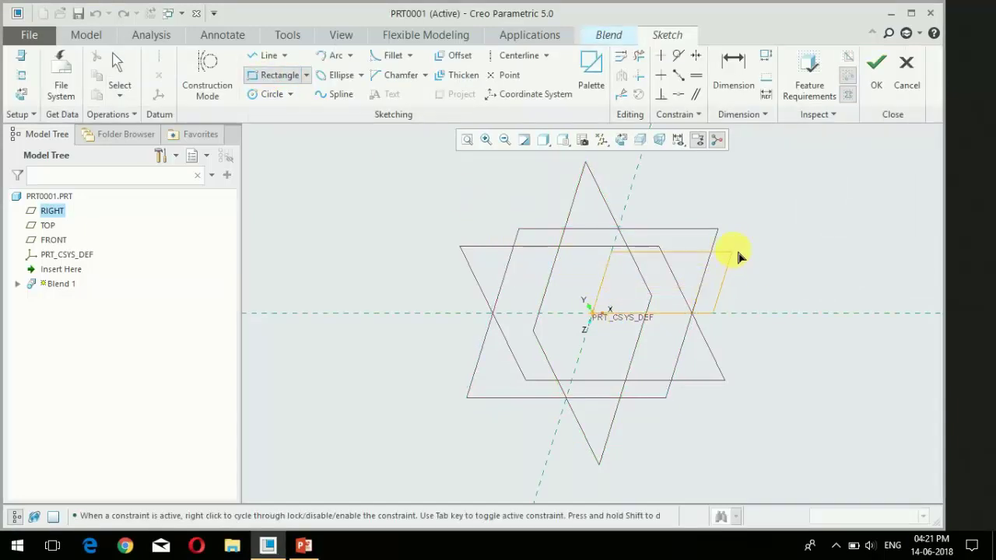
pyautogui.click(738, 246)
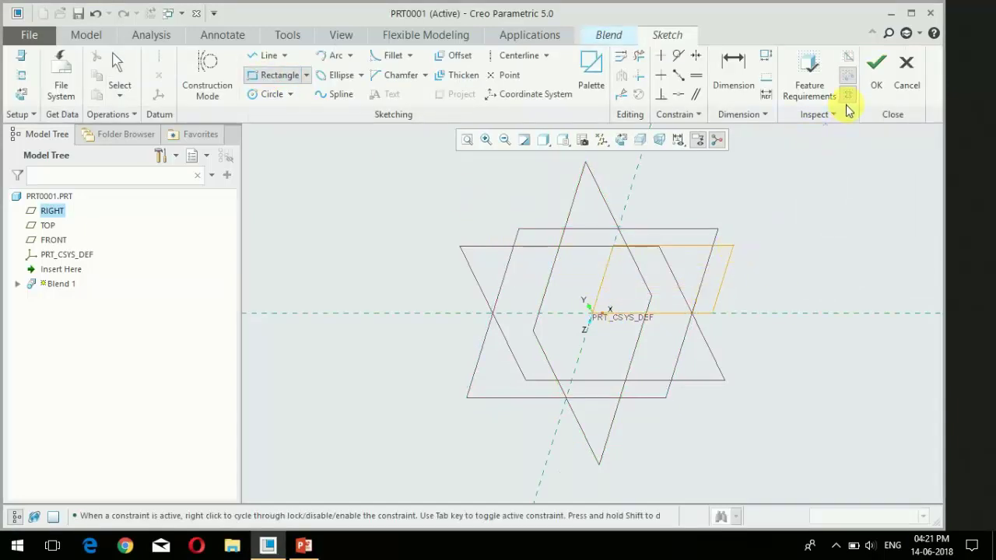
pyautogui.middleClick(783, 200)
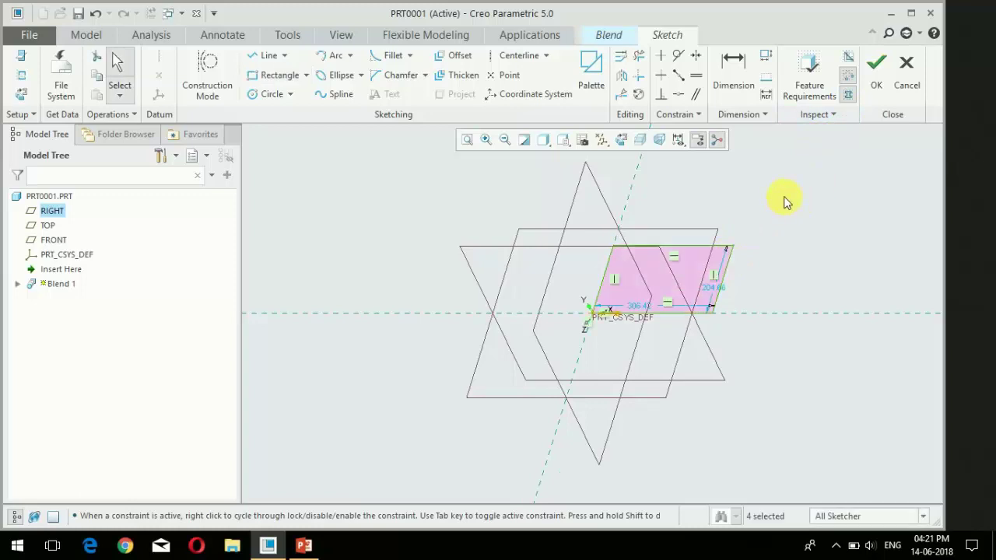
# Step: Dimension the rectangle 100 by 100 and finish the Section 1 sketch
pyautogui.scroll(-1, 749, 222)
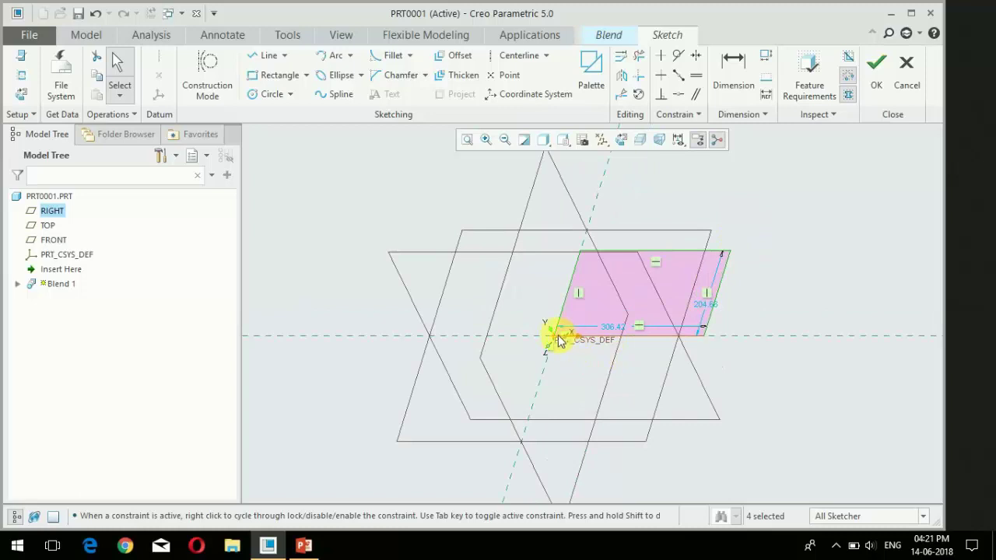
pyautogui.click(621, 141)
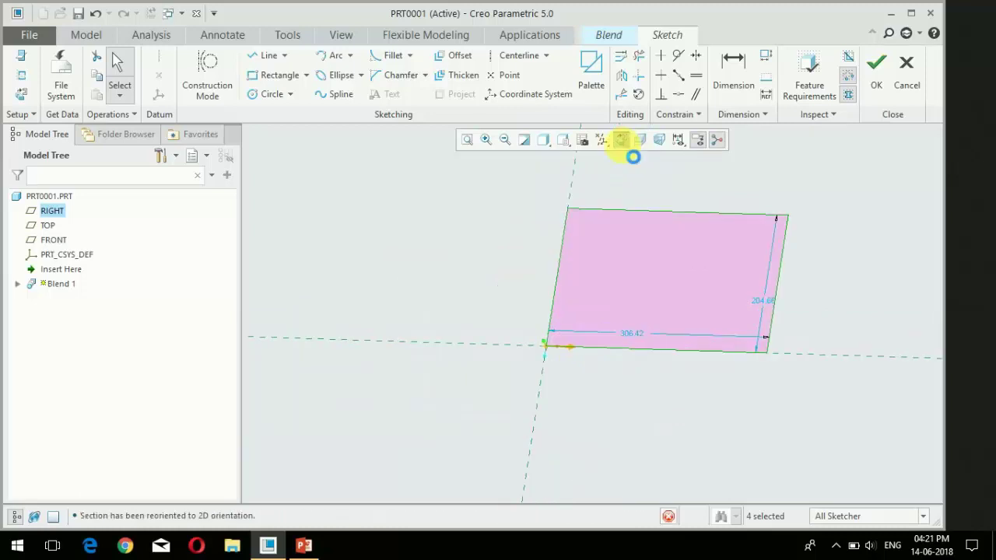
pyautogui.doubleClick(615, 352)
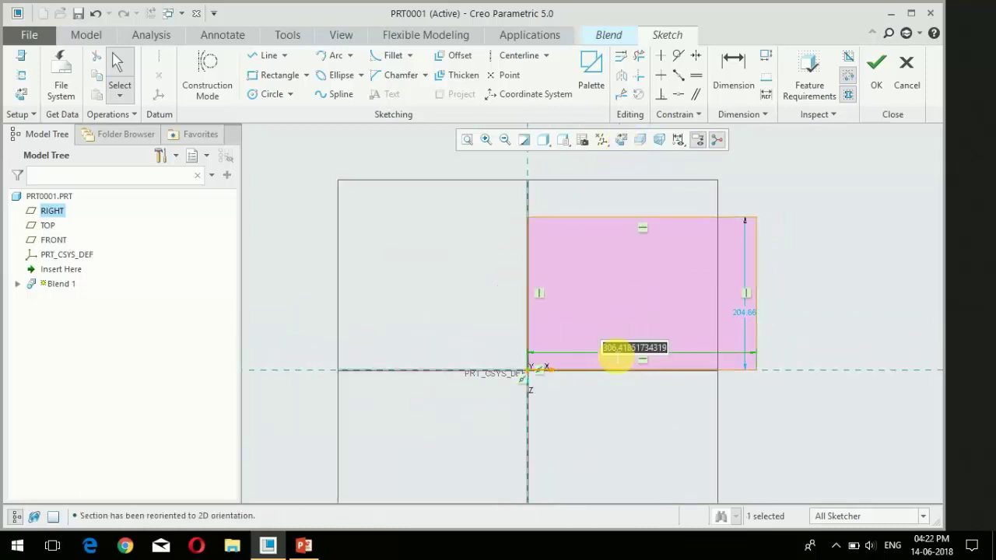
pyautogui.write('100')
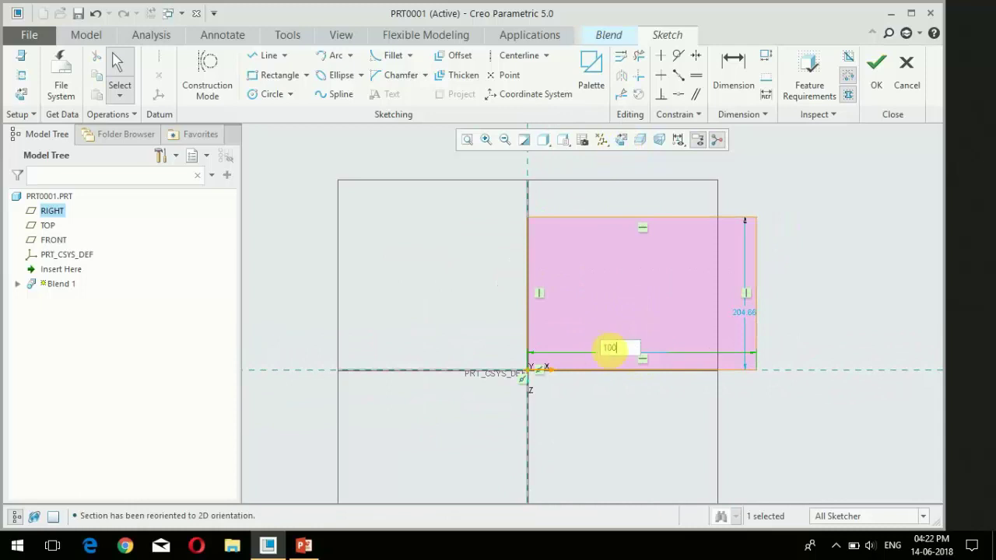
pyautogui.press('Return')
pyautogui.doubleClick(595, 317)
pyautogui.write('100')
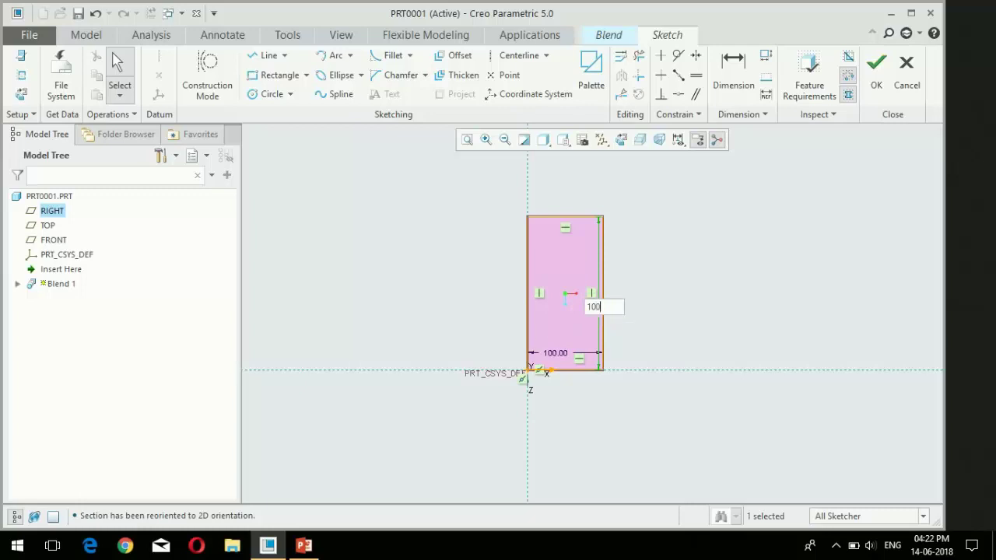
pyautogui.press('Return')
pyautogui.click(875, 67)
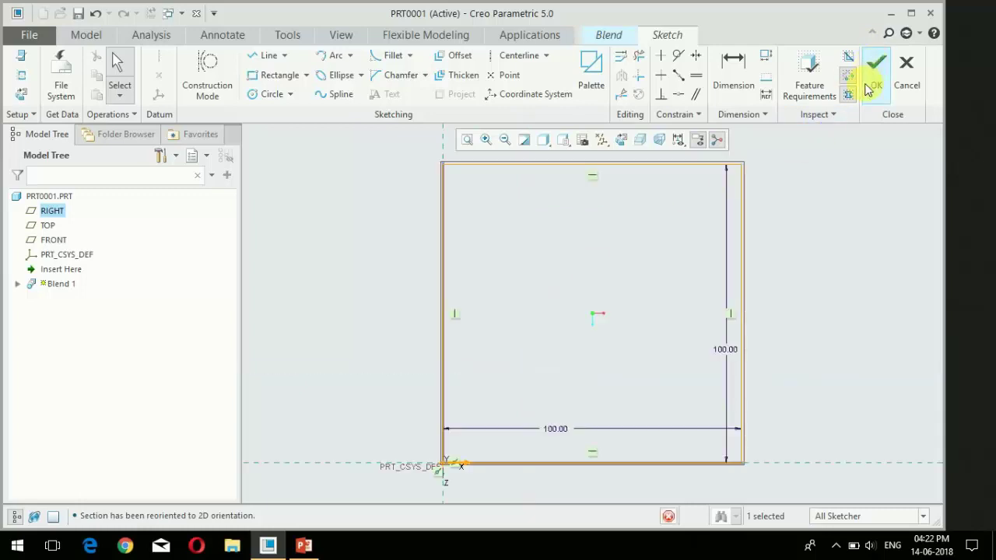
# Step: Set Section 2's offset from Section 1 to 50 and begin its sketch
pyautogui.moveTo(622, 329); pyautogui.dragTo(643, 334, button='middle')
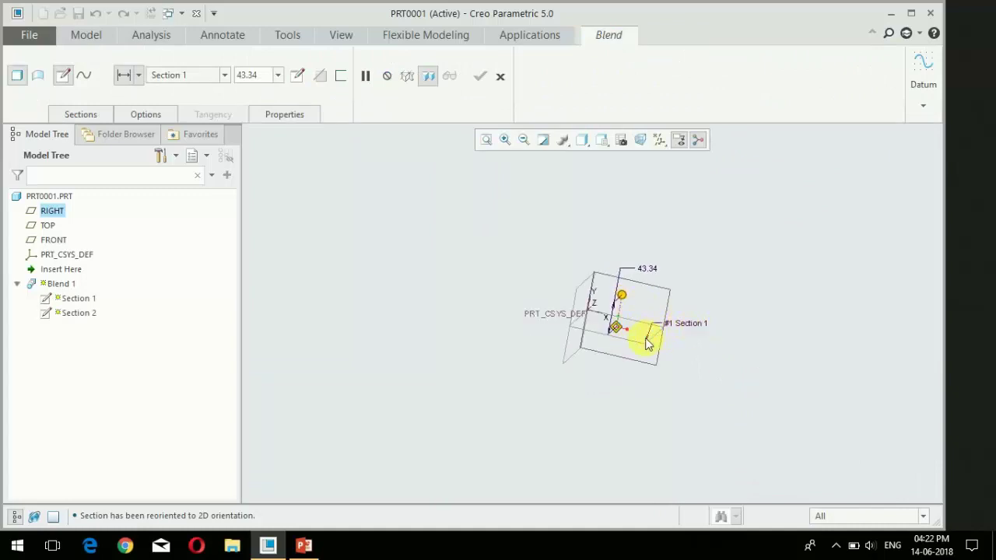
pyautogui.scroll(3, 642, 340)
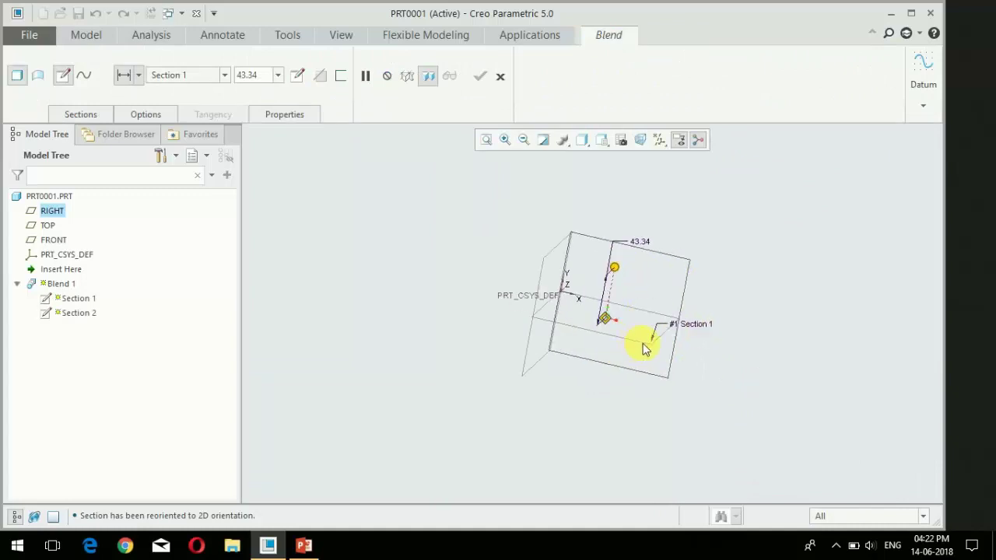
pyautogui.doubleClick(644, 245)
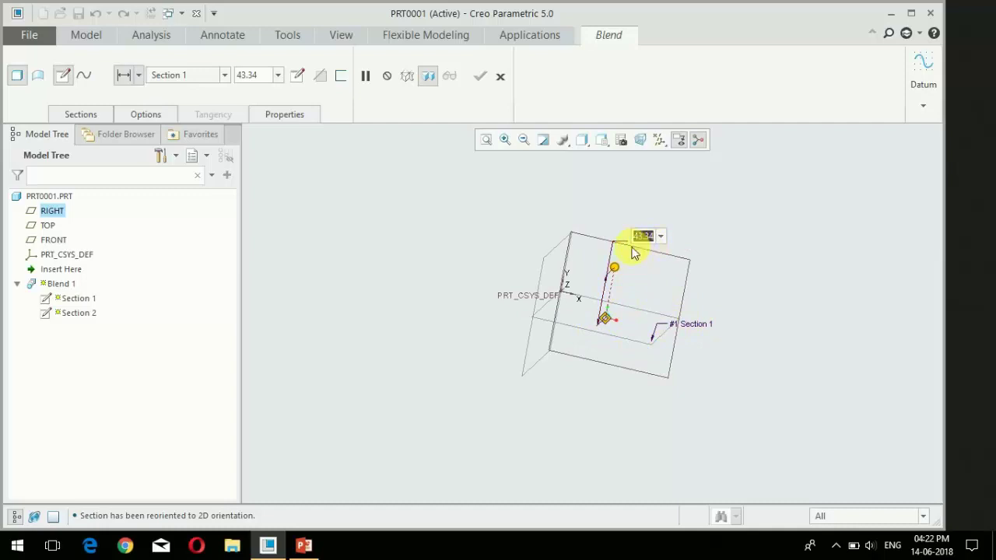
pyautogui.write('50')
pyautogui.press('Return')
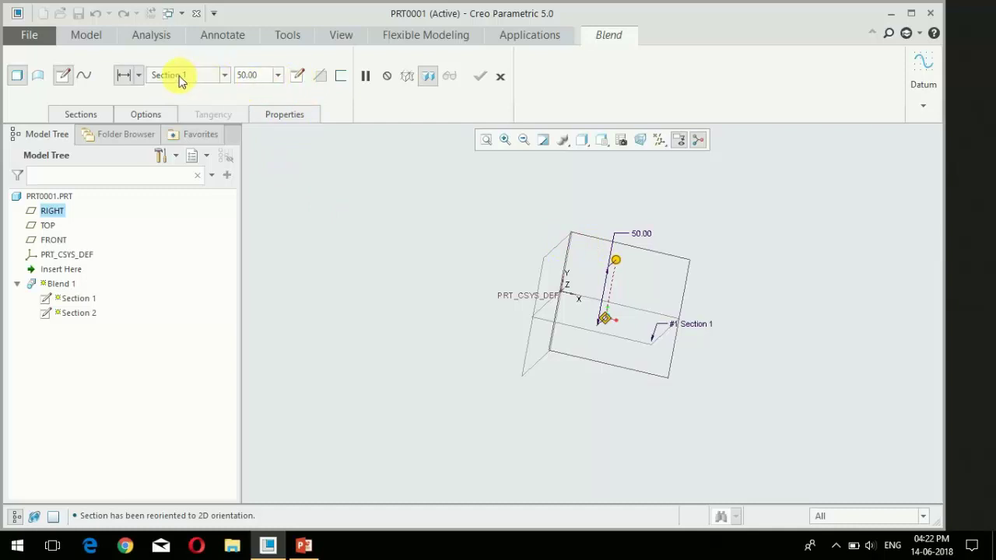
pyautogui.doubleClick(257, 76)
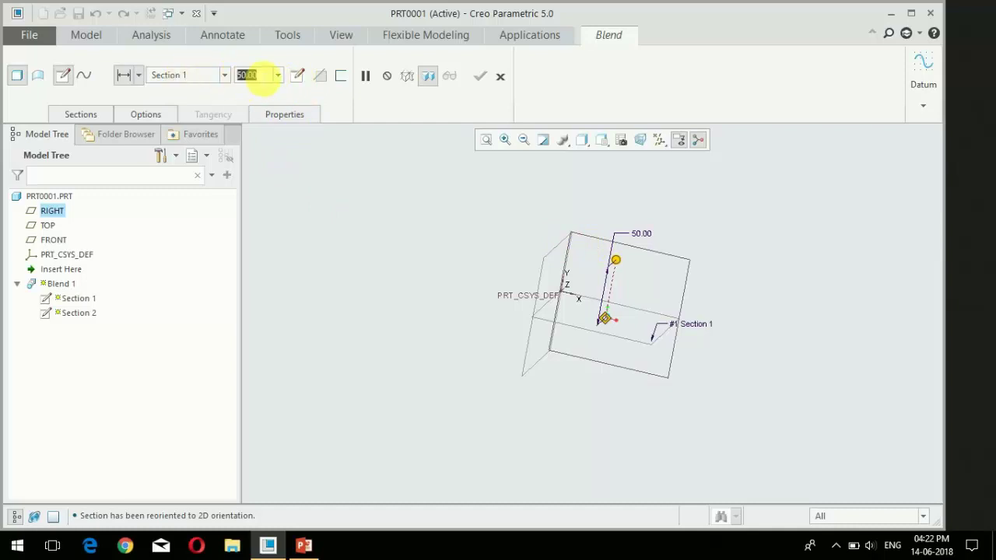
pyautogui.click(299, 75)
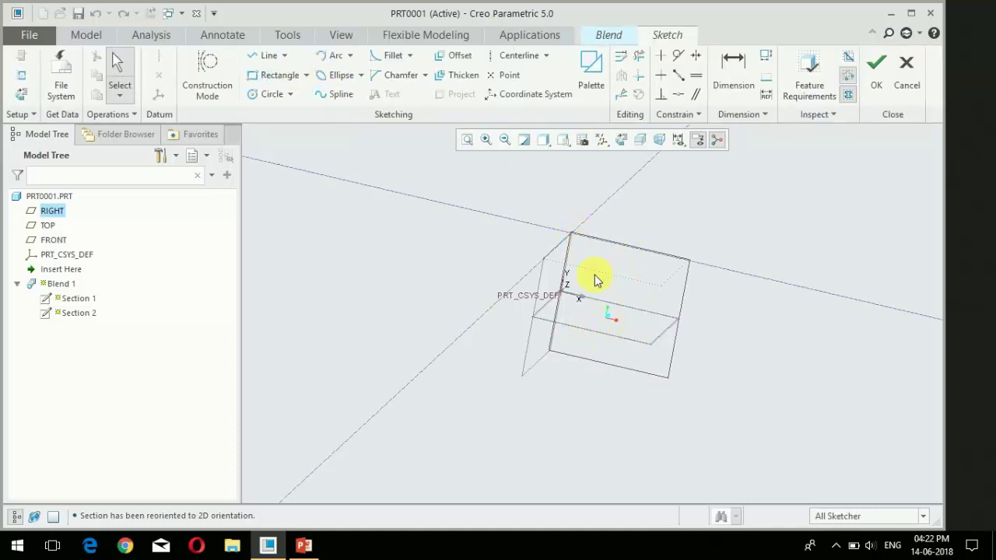
# Step: Draw a smaller rectangle inside the Section 1 square for Section 2
pyautogui.click(623, 142)
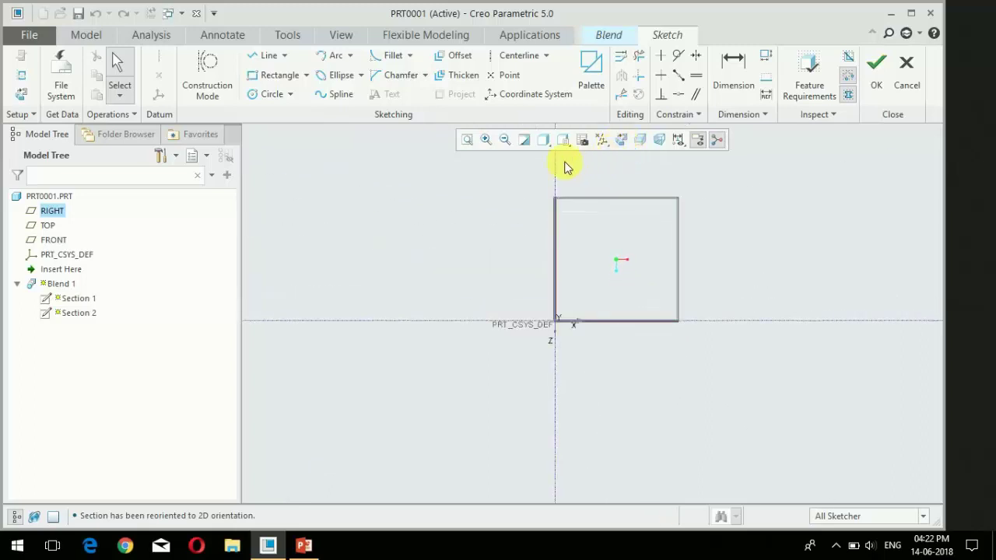
pyautogui.click(271, 75)
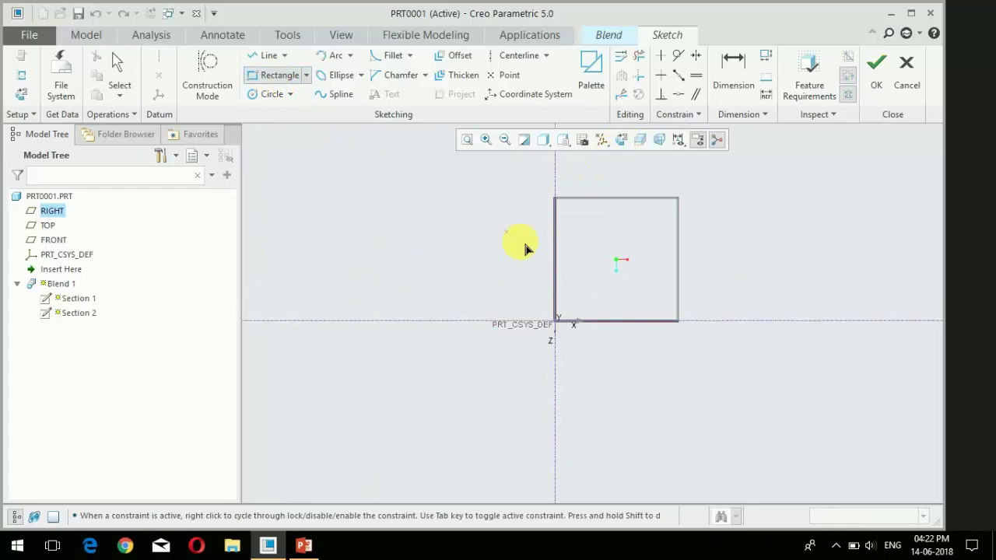
pyautogui.click(559, 321)
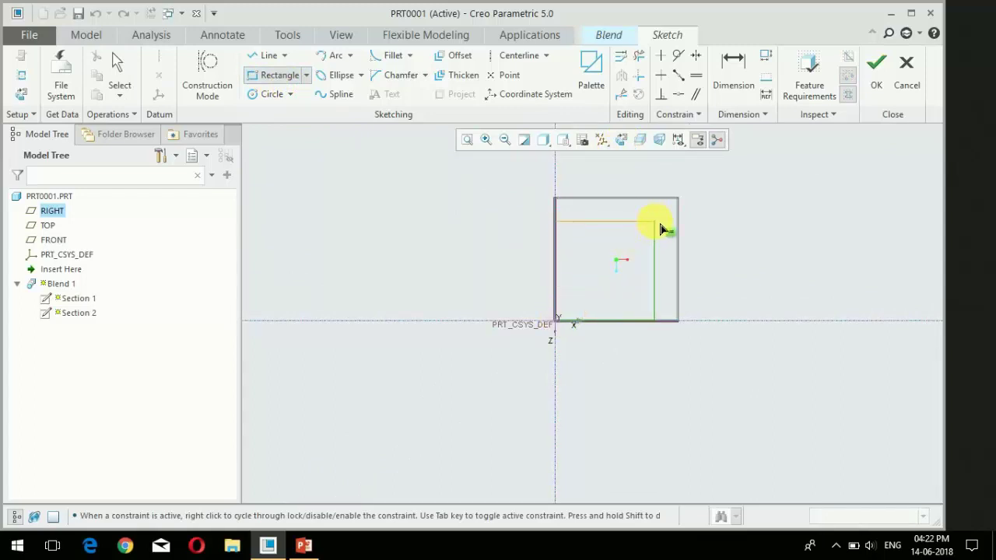
pyautogui.middleClick(656, 224)
pyautogui.click(582, 290)
pyautogui.click(653, 226)
pyautogui.click(650, 231)
pyautogui.middleClick(669, 232)
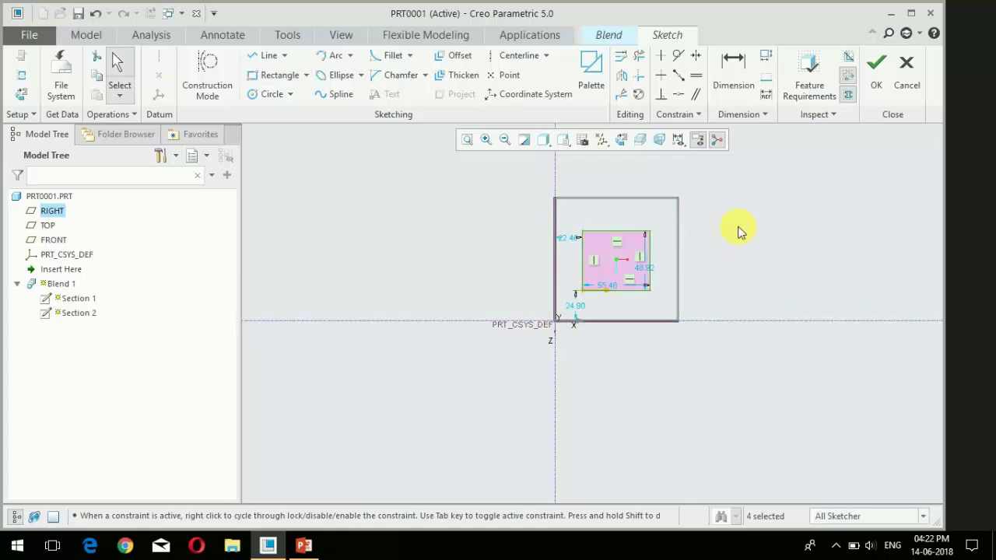
pyautogui.click(778, 257)
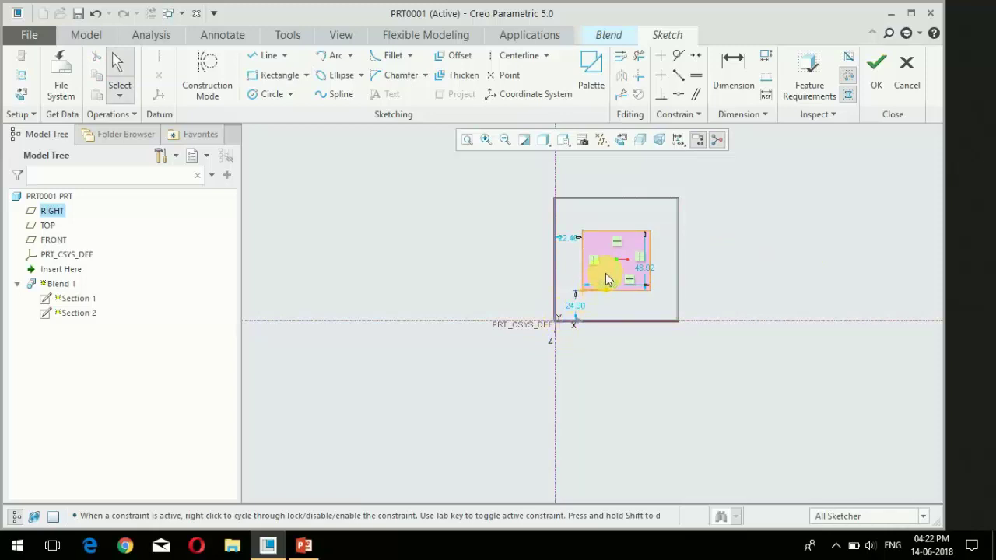
# Step: Move the smaller rectangle's start point to its lower-left corner and finish the sketch
pyautogui.click(651, 236)
pyautogui.rightClick(652, 237)
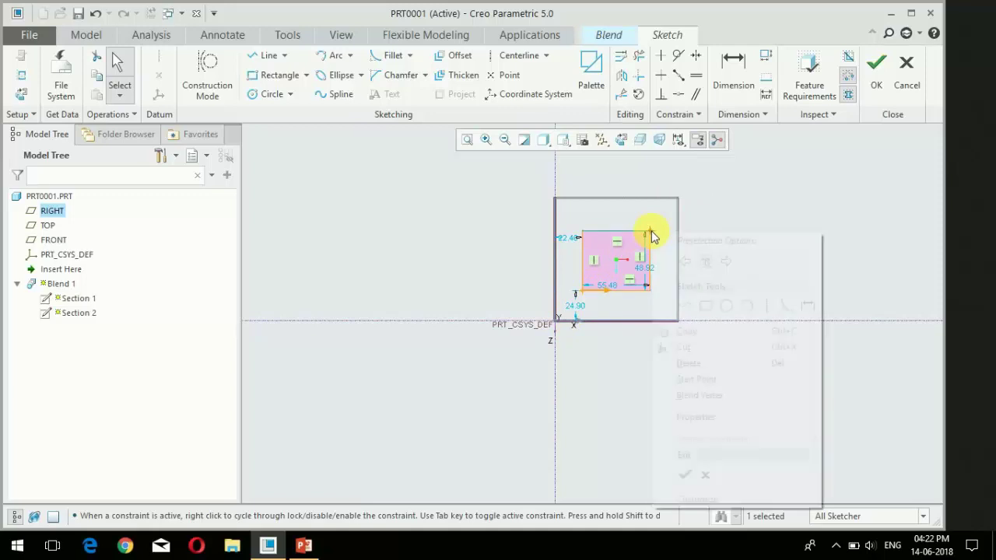
pyautogui.click(629, 266)
pyautogui.scroll(3, 656, 225)
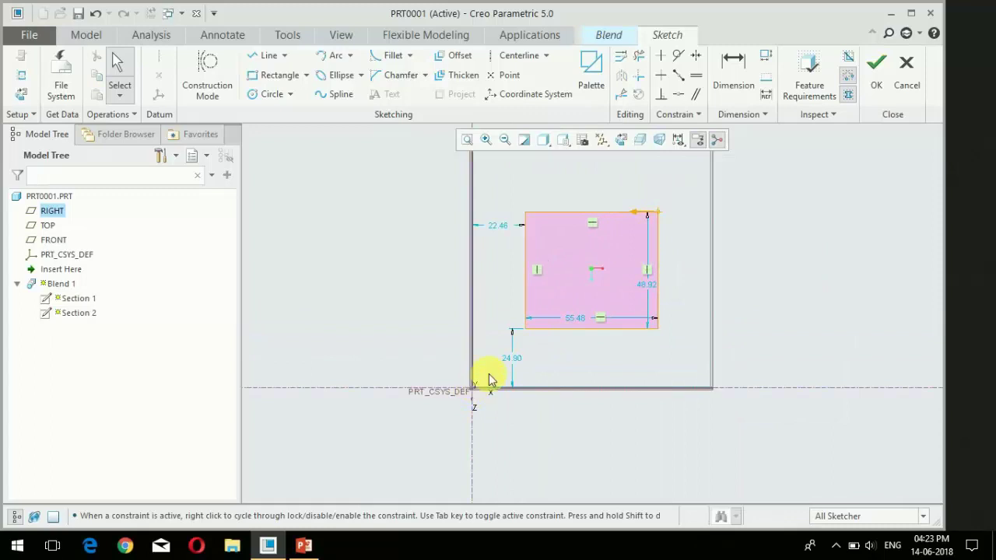
pyautogui.click(526, 333)
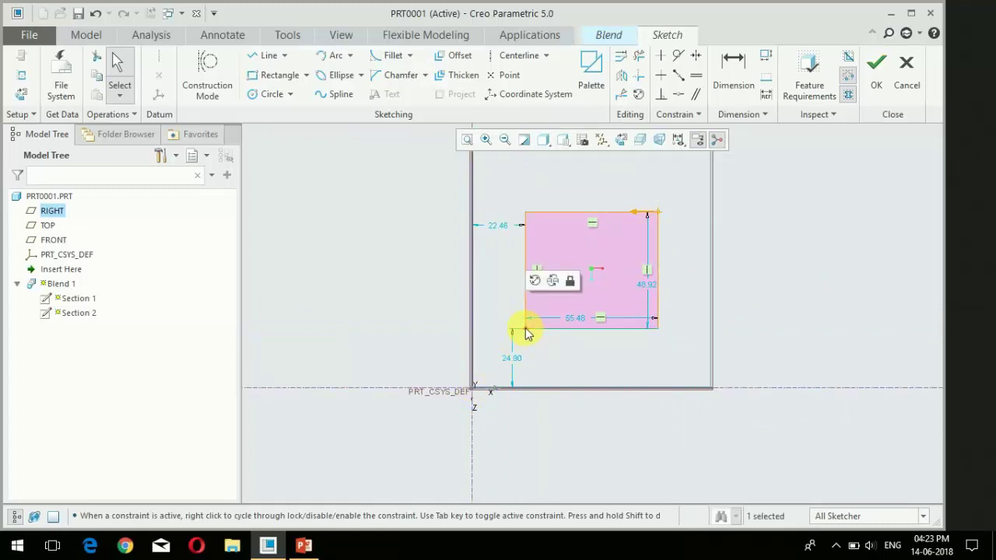
pyautogui.rightClick(525, 333)
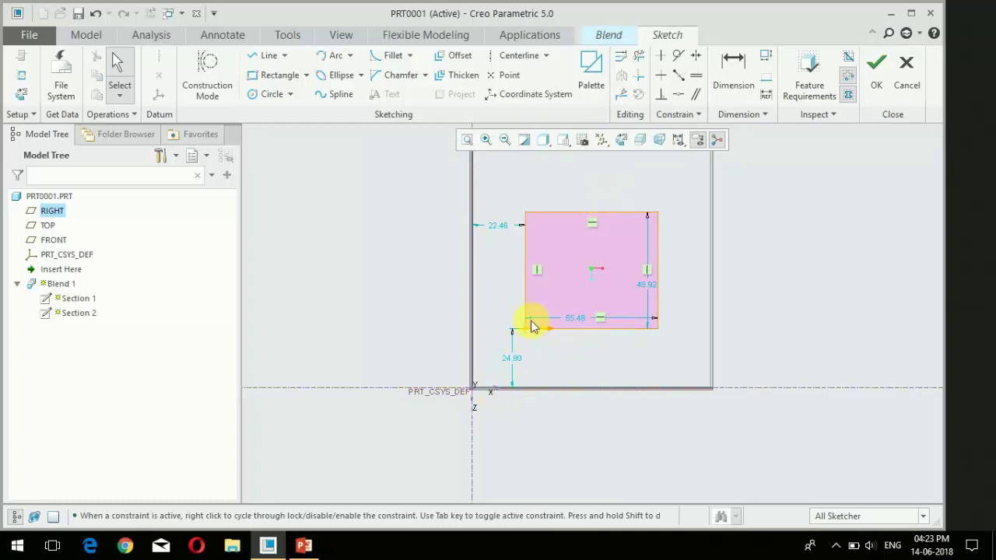
pyautogui.click(528, 336)
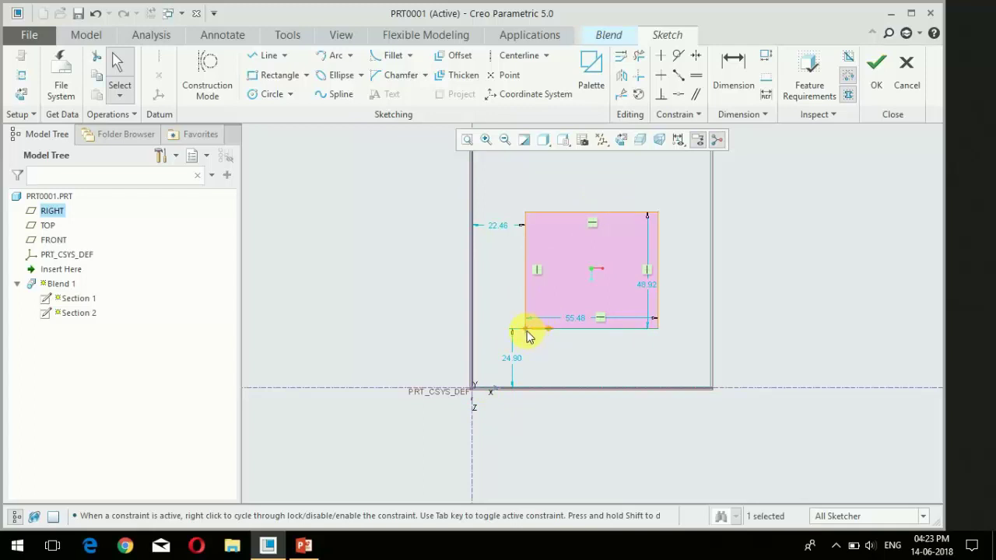
pyautogui.rightClick(528, 335)
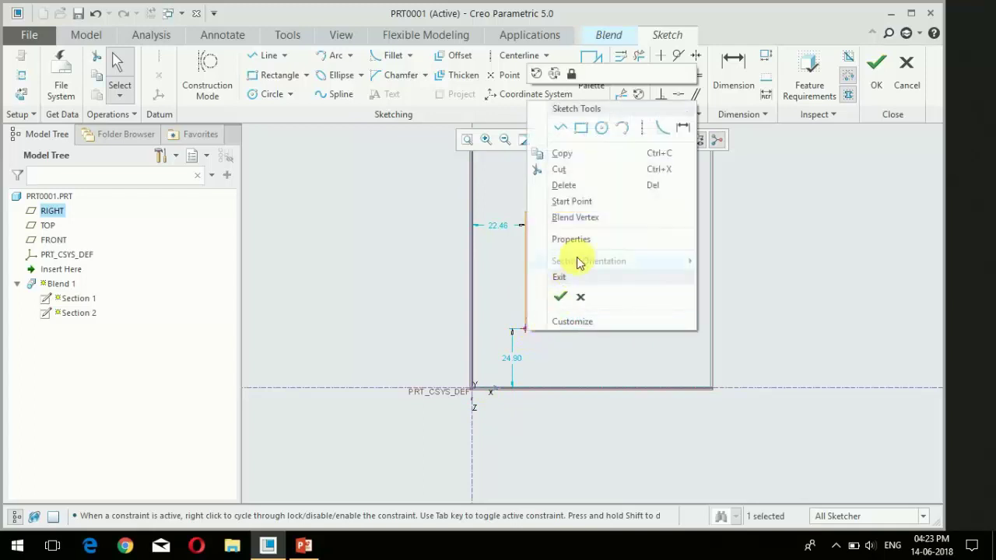
pyautogui.click(580, 217)
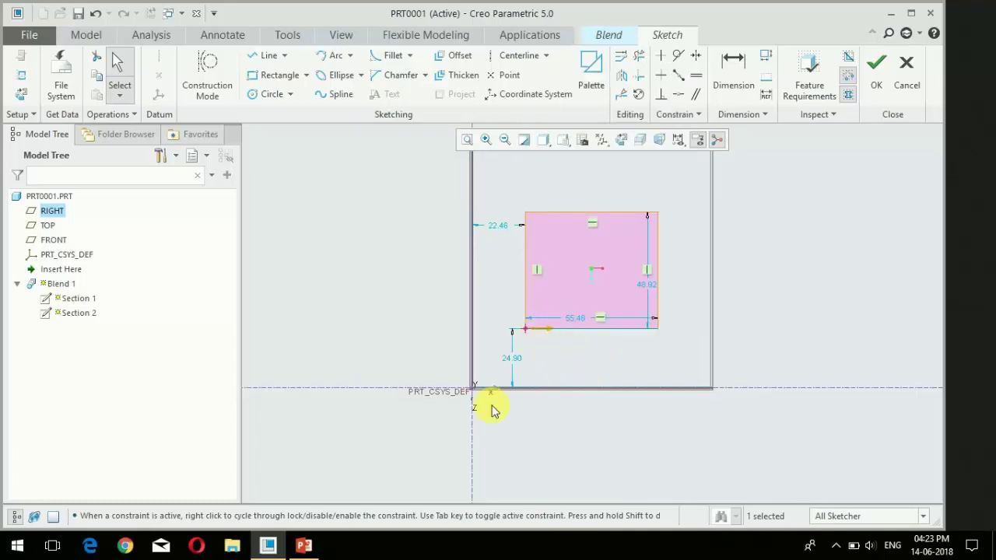
pyautogui.scroll(-2, 492, 411)
pyautogui.click(877, 82)
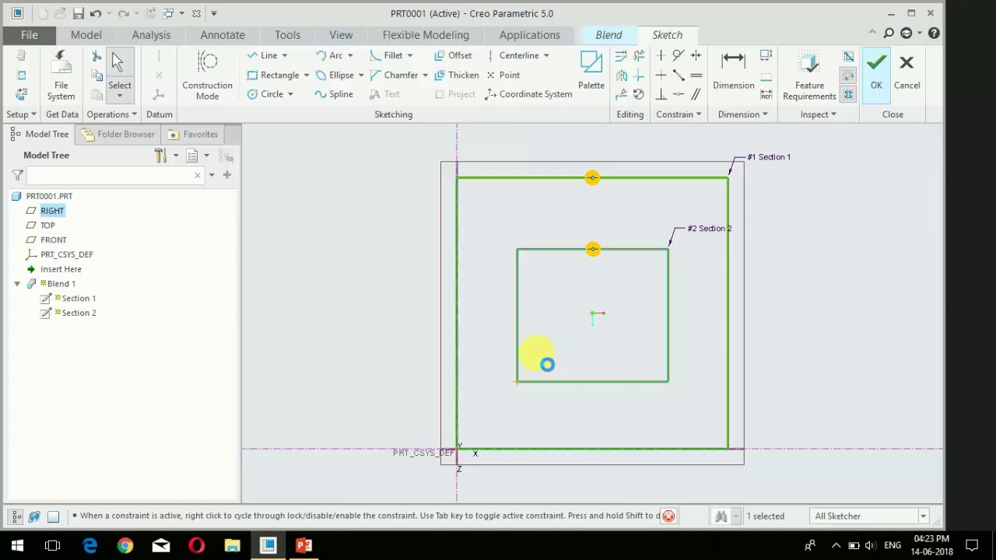
# Step: Orbit the tapered square-to-rectangle preview and list Sections 1 and 2
pyautogui.moveTo(522, 360)
pyautogui.mouseDown(button='middle')
pyautogui.moveTo(623, 378)
pyautogui.moveTo(739, 327)
pyautogui.moveTo(700, 340)
pyautogui.moveTo(665, 332)
pyautogui.moveTo(656, 355)
pyautogui.moveTo(720, 340)
pyautogui.moveTo(736, 313)
pyautogui.moveTo(705, 306)
pyautogui.moveTo(722, 282)
pyautogui.moveTo(736, 309)
pyautogui.moveTo(716, 324)
pyautogui.moveTo(771, 338)
pyautogui.moveTo(752, 365)
pyautogui.moveTo(754, 338)
pyautogui.moveTo(674, 425)
pyautogui.moveTo(754, 334)
pyautogui.moveTo(758, 356)
pyautogui.moveTo(716, 396)
pyautogui.moveTo(742, 369)
pyautogui.moveTo(723, 350)
pyautogui.mouseUp(button='middle')
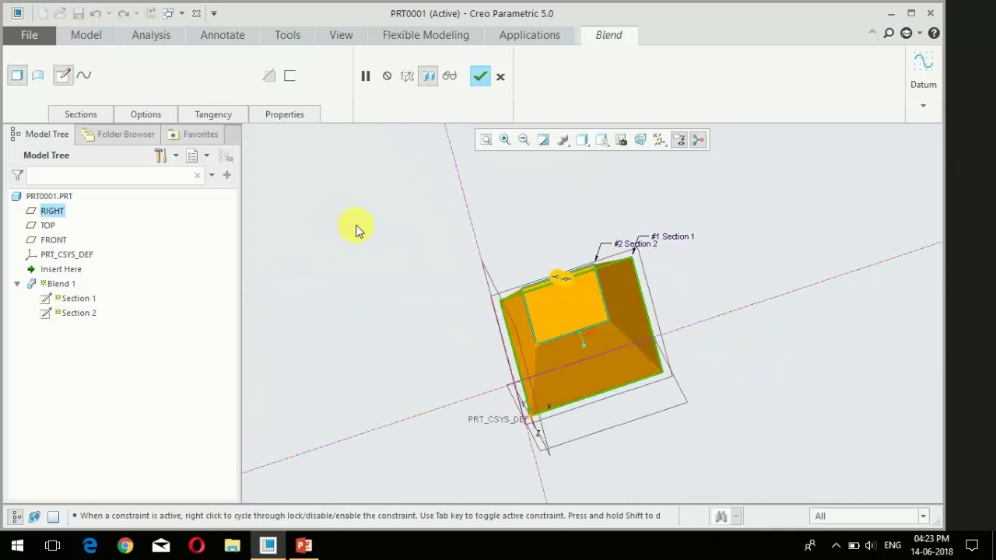
pyautogui.click(81, 115)
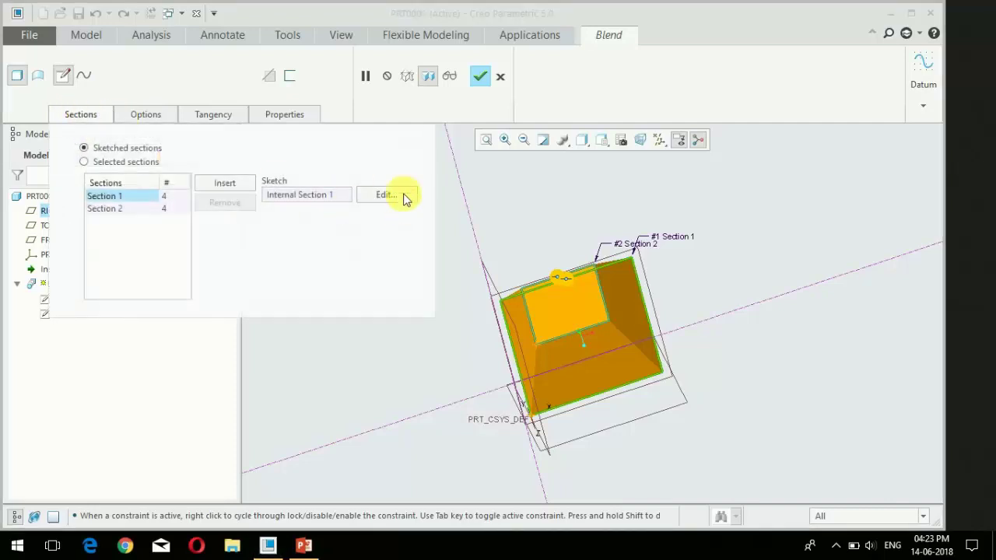
# Step: Insert Section 3 offset 100 from Section 2 and start sketching it
pyautogui.click(166, 238)
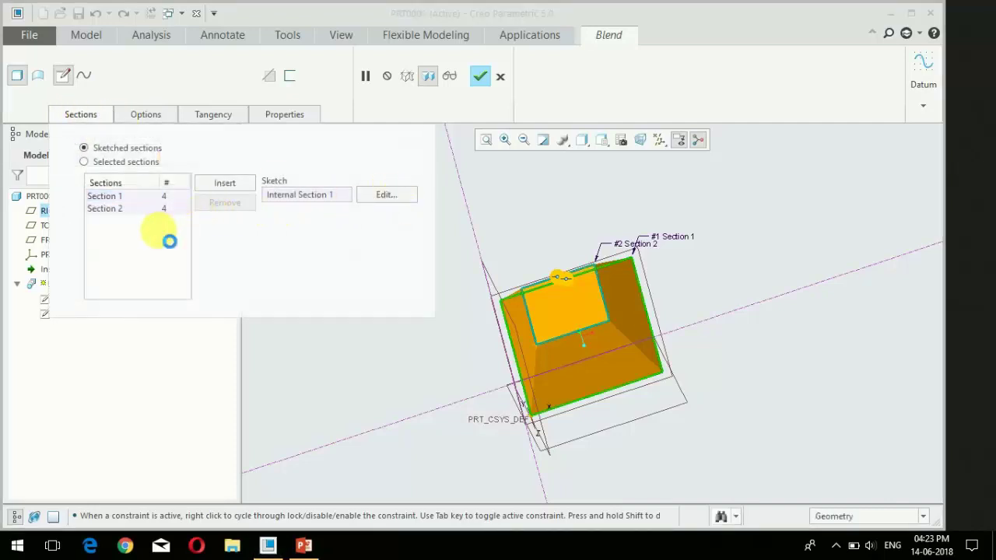
pyautogui.click(222, 185)
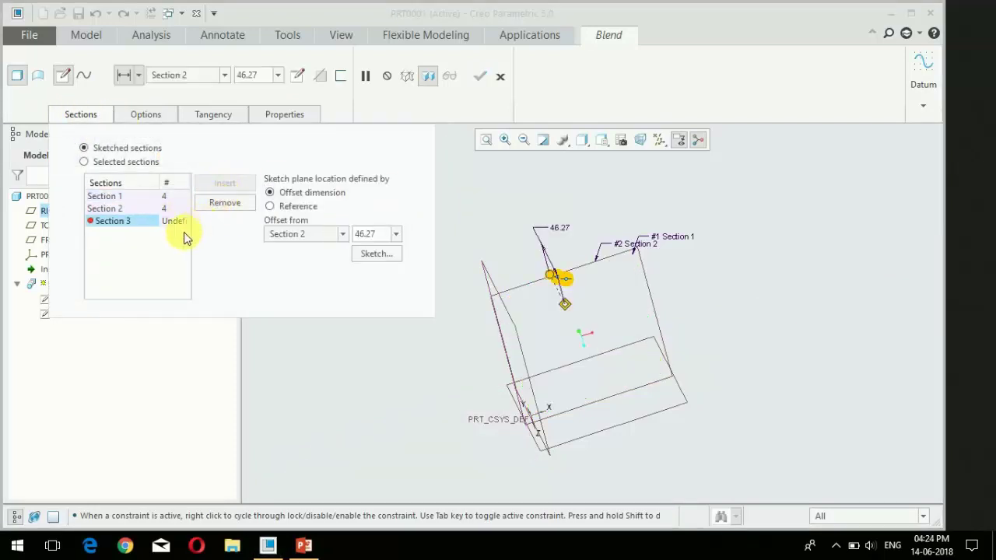
pyautogui.click(117, 223)
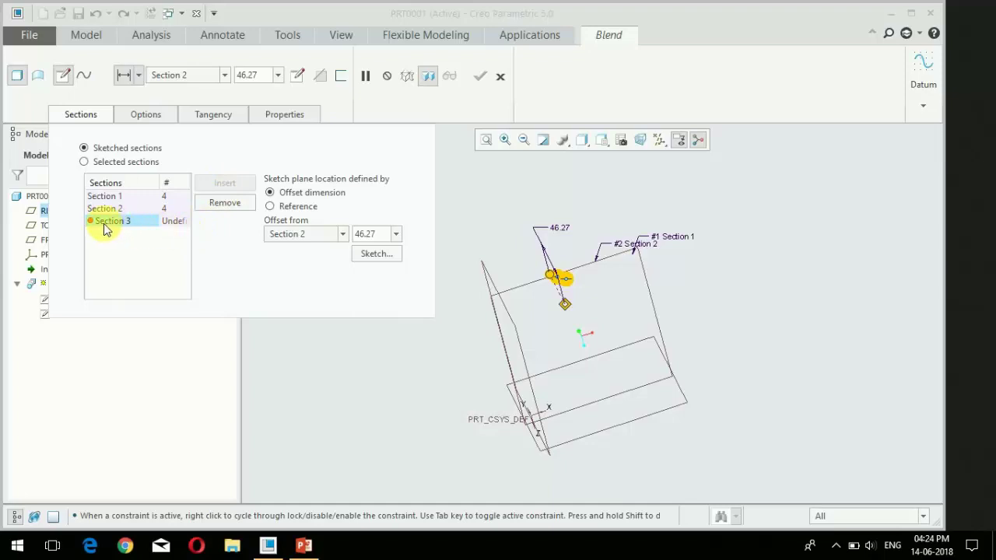
pyautogui.click(125, 199)
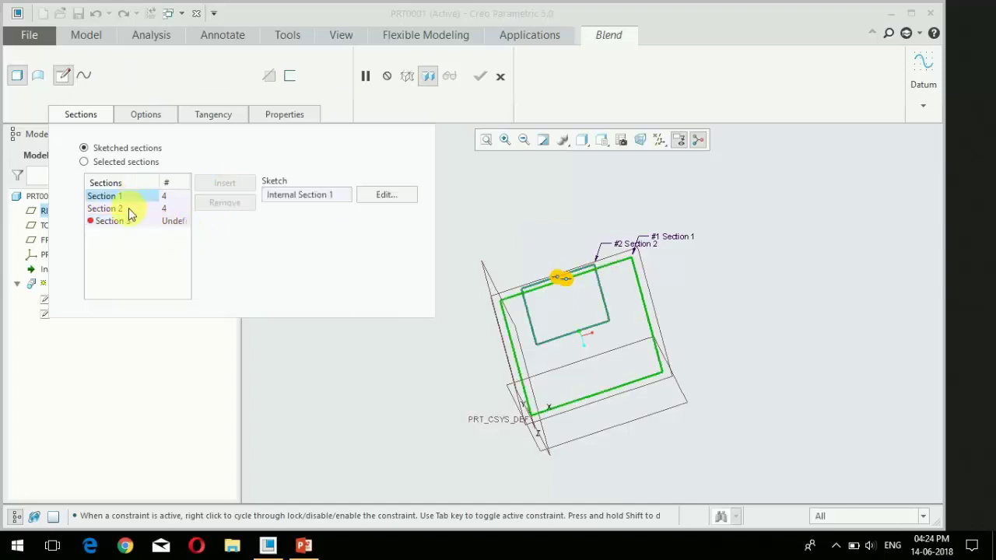
pyautogui.click(129, 208)
pyautogui.click(130, 224)
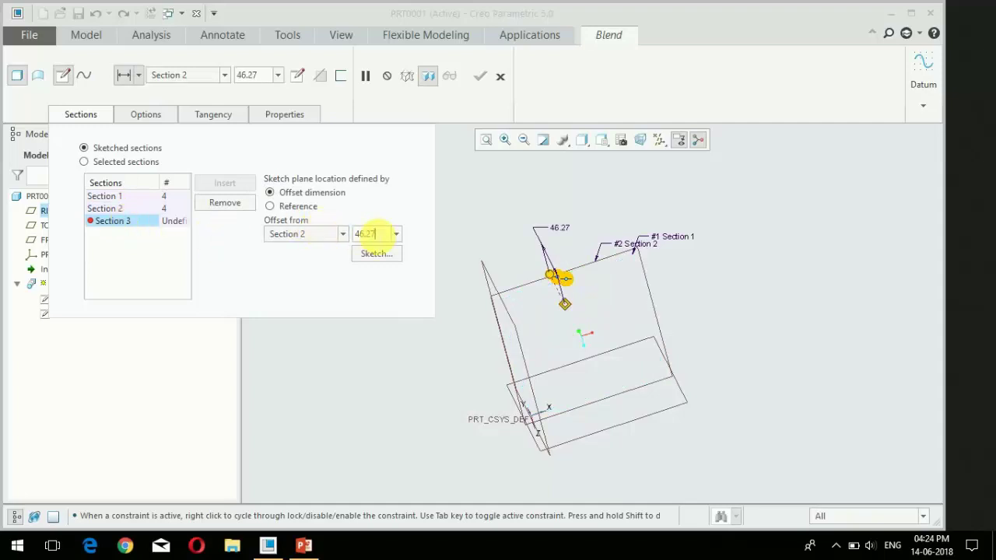
pyautogui.write('100')
pyautogui.press('Return')
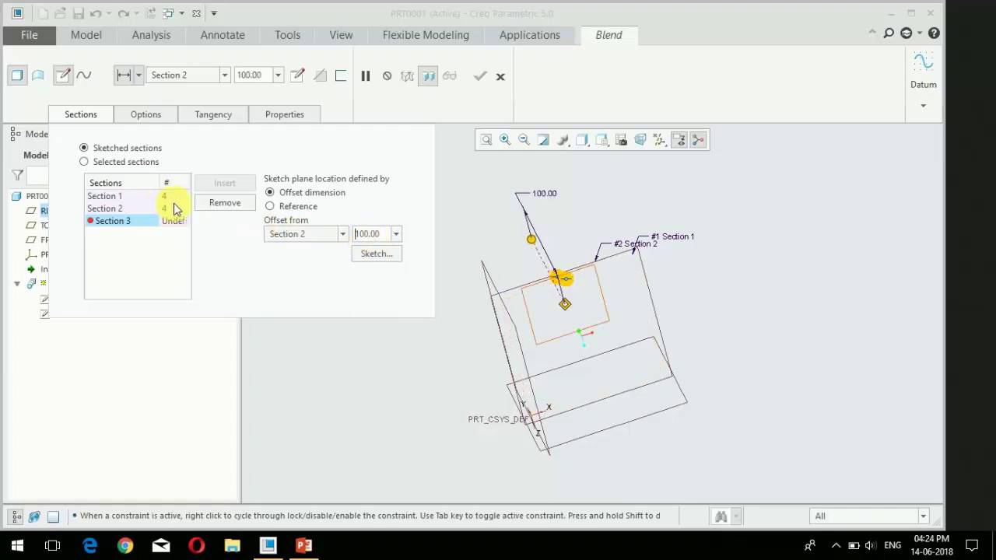
pyautogui.moveTo(520, 270); pyautogui.dragTo(617, 327, button='middle')
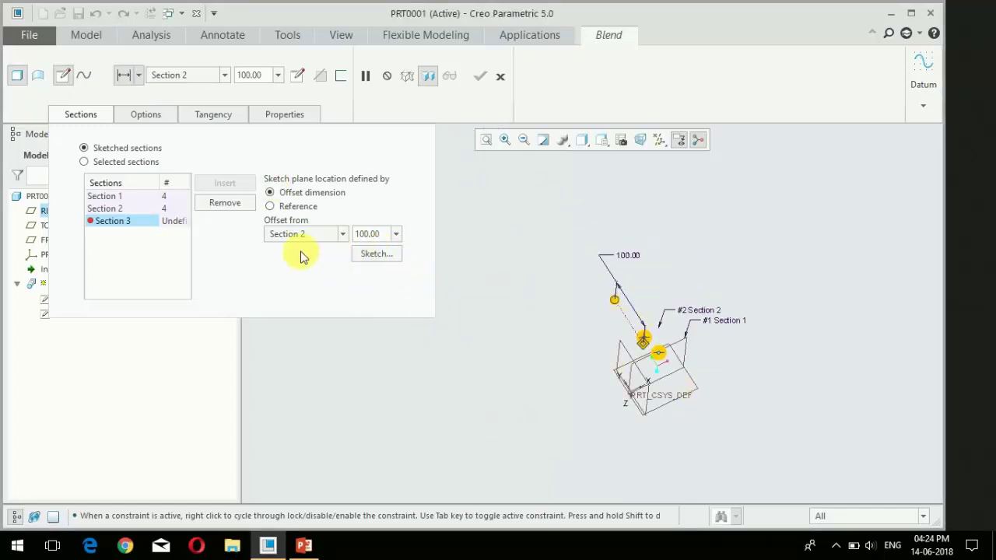
pyautogui.click(374, 253)
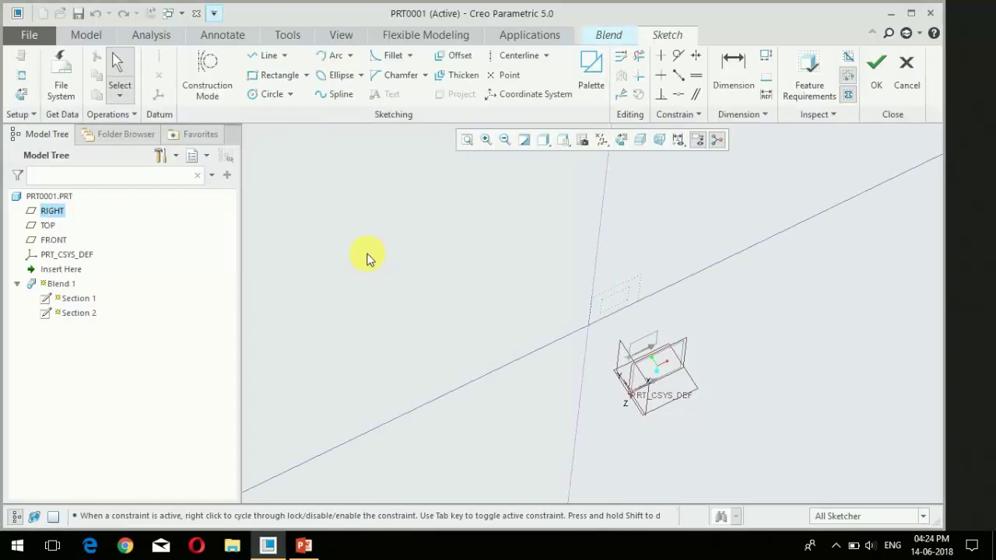
# Step: Draw a large 313.87 by 306.19 rectangle for Section 3 and close the sketch
pyautogui.click(622, 140)
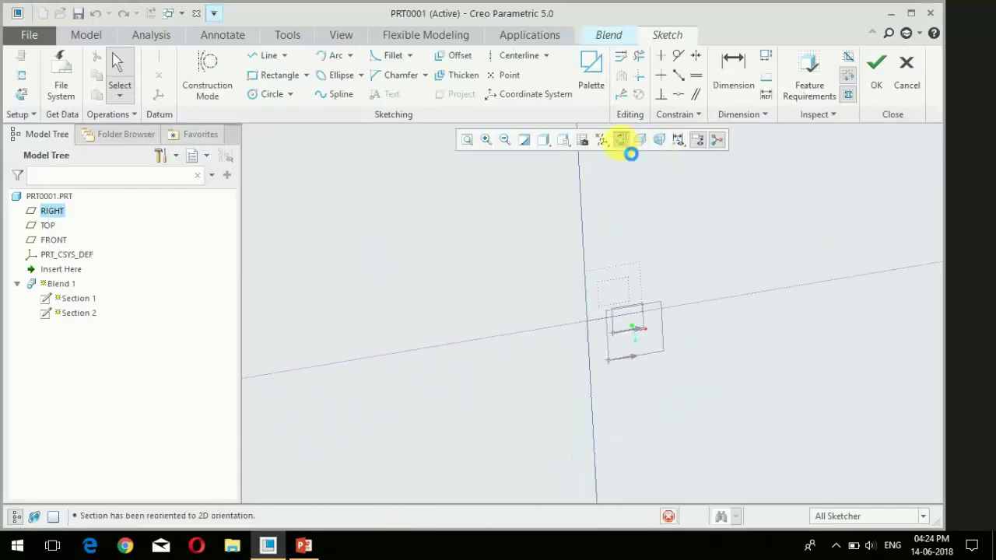
pyautogui.click(276, 75)
pyautogui.click(522, 222)
pyautogui.click(701, 397)
pyautogui.middleClick(818, 295)
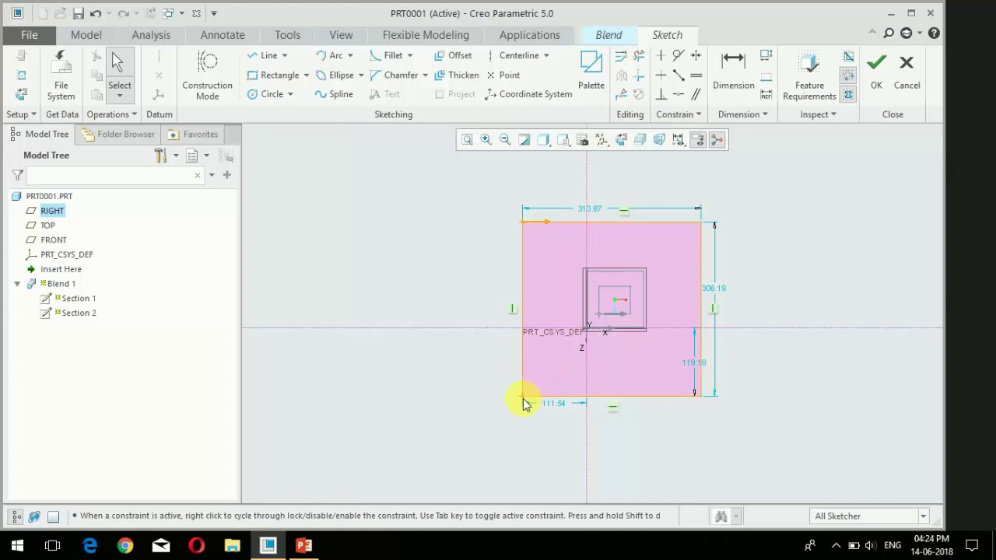
pyautogui.click(876, 70)
pyautogui.moveTo(622, 299); pyautogui.dragTo(638, 279, button='middle')
pyautogui.scroll(-5, 642, 268)
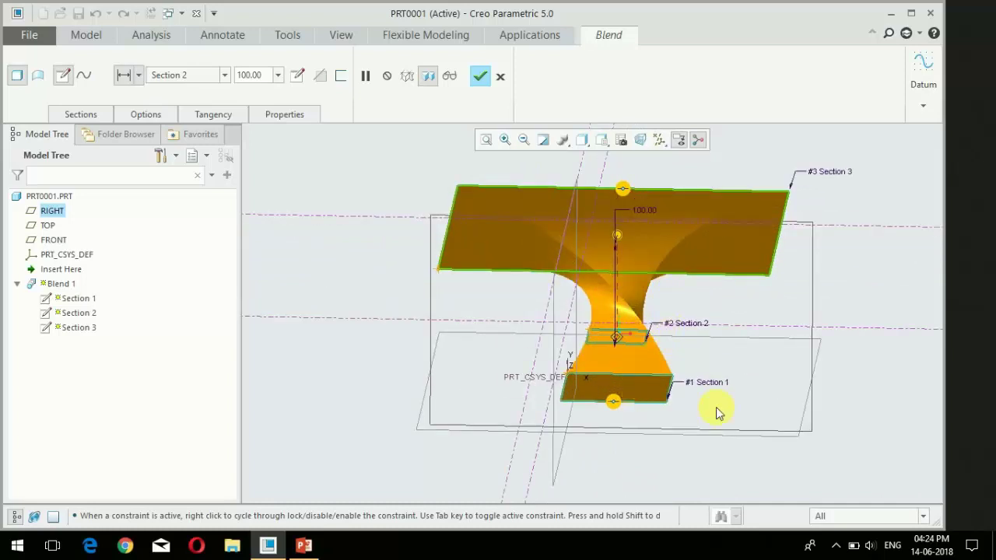
# Step: Reopen Section 3's sketch and set its start point at the lower-left corner
pyautogui.click(297, 75)
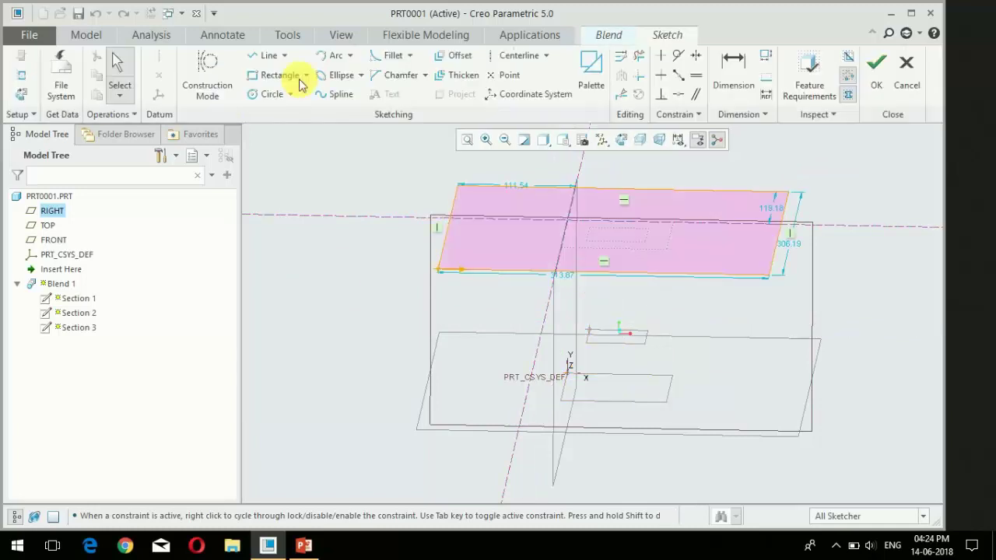
pyautogui.click(621, 140)
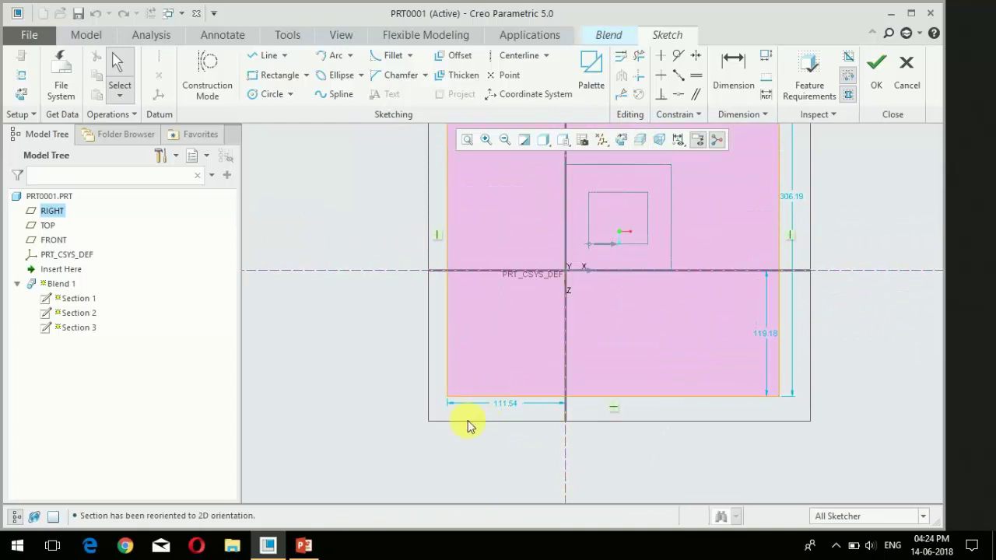
pyautogui.click(448, 402)
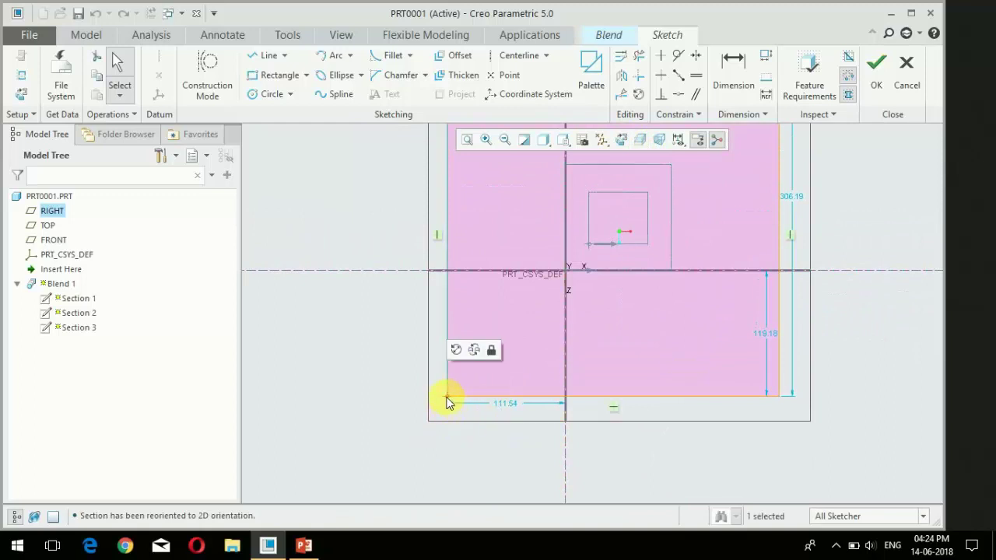
pyautogui.rightClick(449, 402)
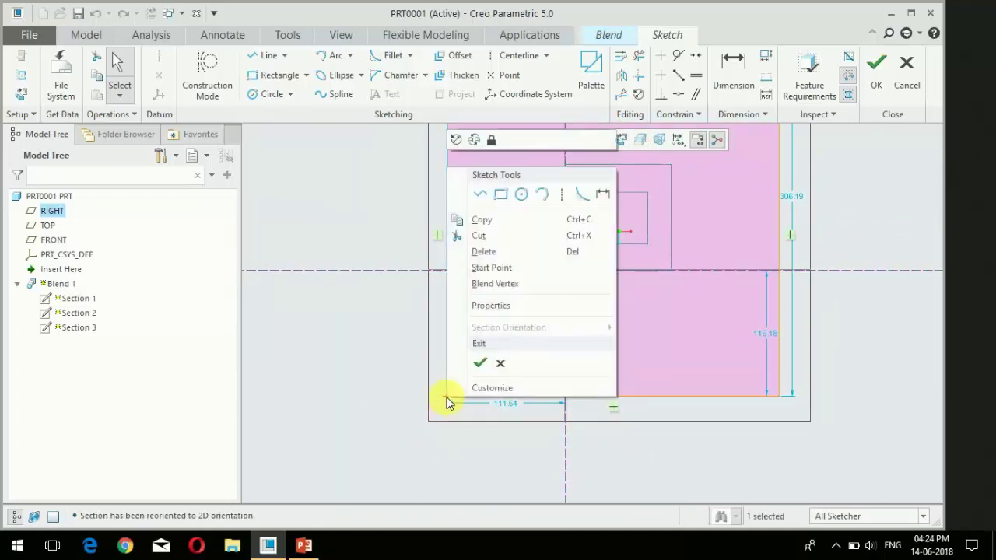
pyautogui.click(493, 269)
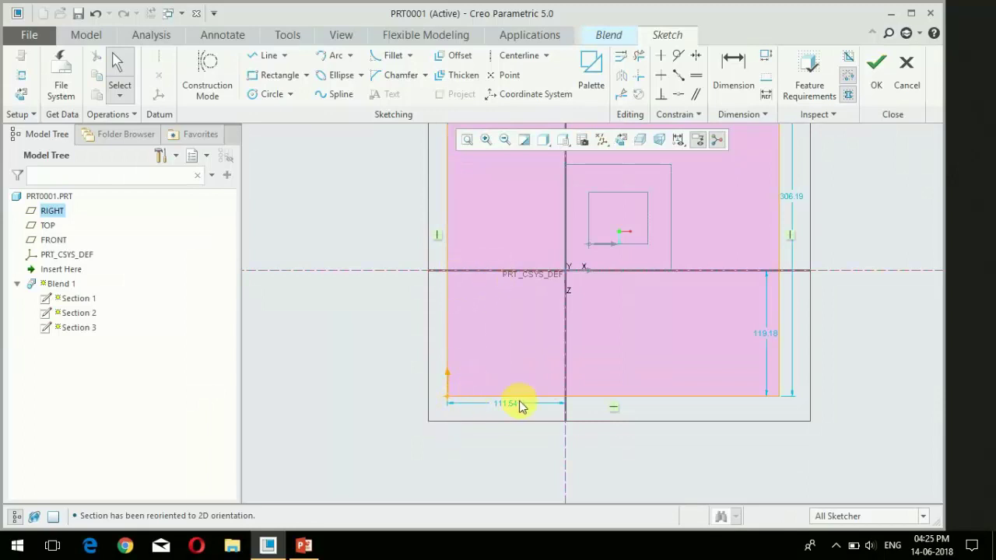
pyautogui.rightClick(448, 402)
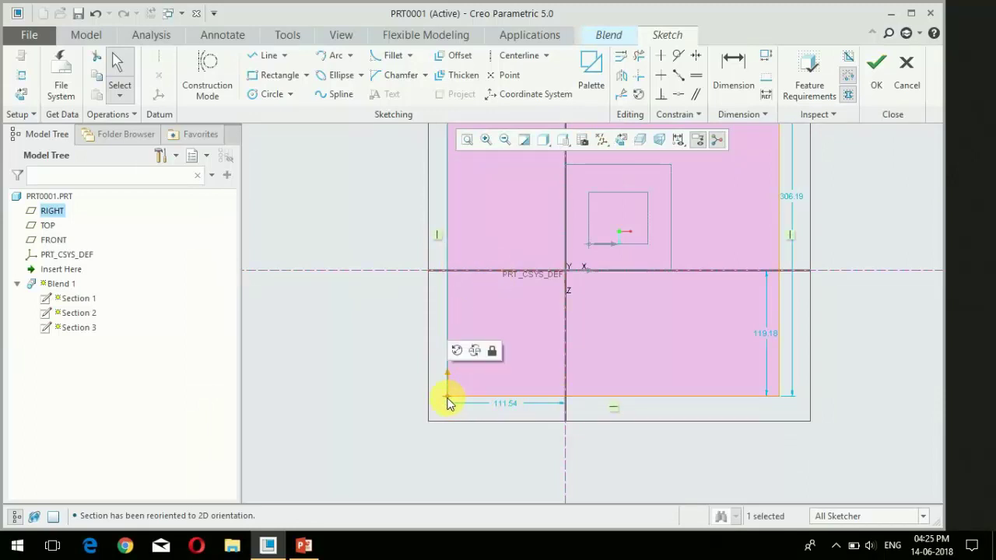
pyautogui.click(502, 272)
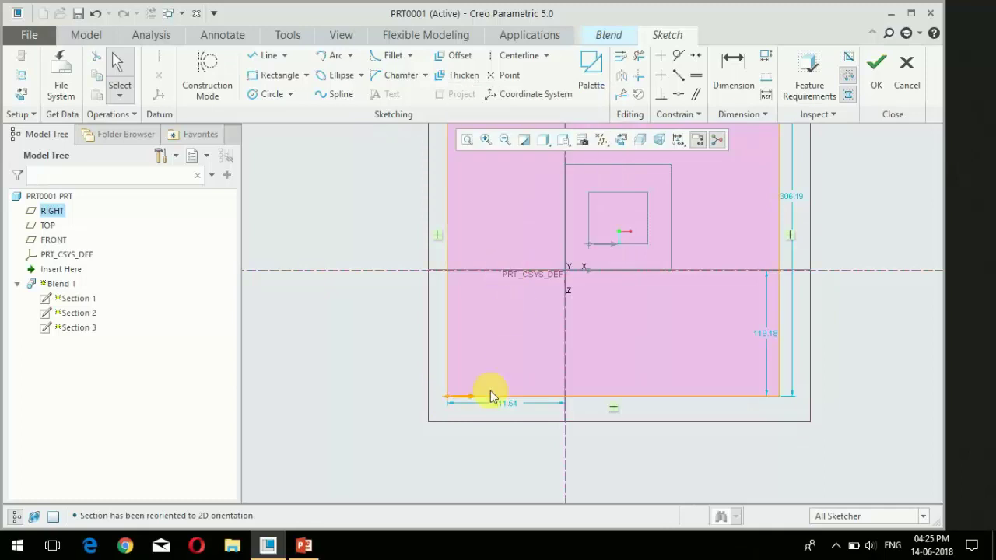
pyautogui.click(883, 85)
# Step: Set the blended surfaces option to Straight and complete the three-section blend
pyautogui.moveTo(583, 422)
pyautogui.mouseDown(button='middle')
pyautogui.moveTo(568, 355)
pyautogui.moveTo(576, 342)
pyautogui.mouseUp(button='middle')
pyautogui.scroll(-3, 551, 360)
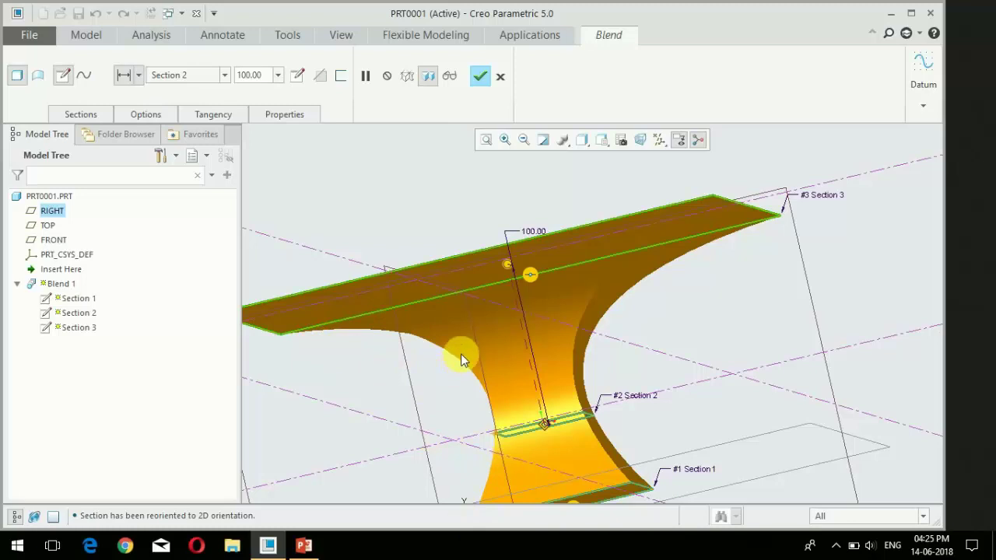
pyautogui.click(155, 116)
pyautogui.click(155, 159)
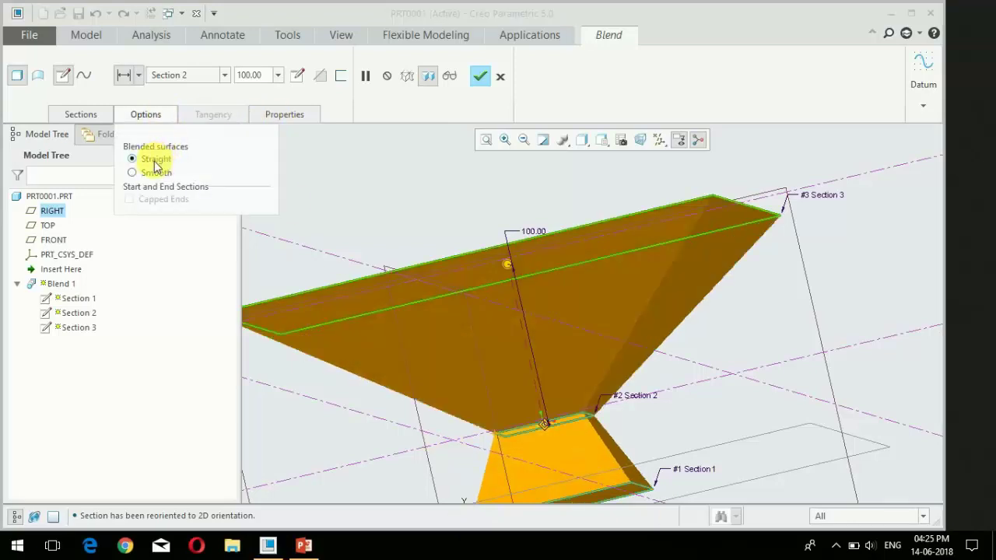
pyautogui.moveTo(327, 191); pyautogui.dragTo(578, 284, button='middle')
pyautogui.click(144, 172)
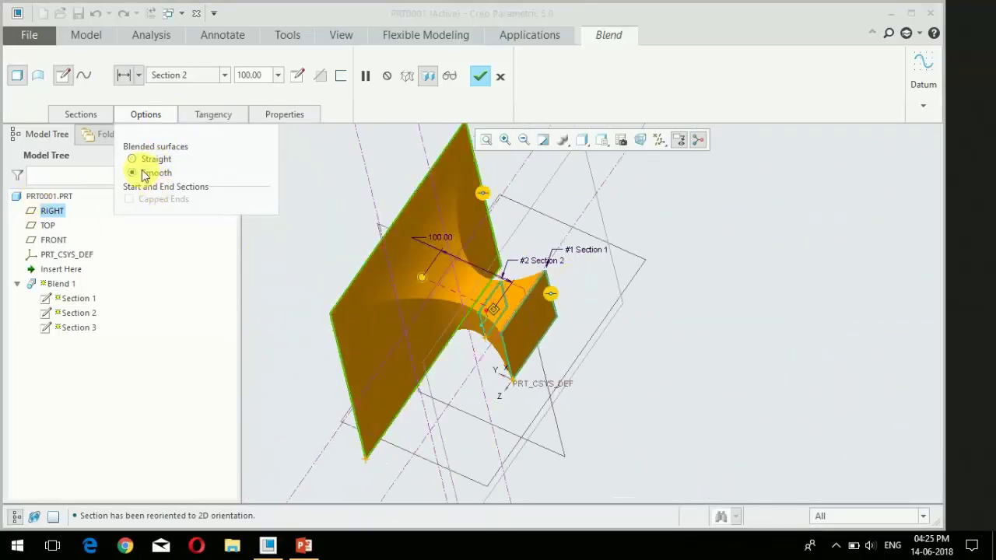
pyautogui.click(148, 159)
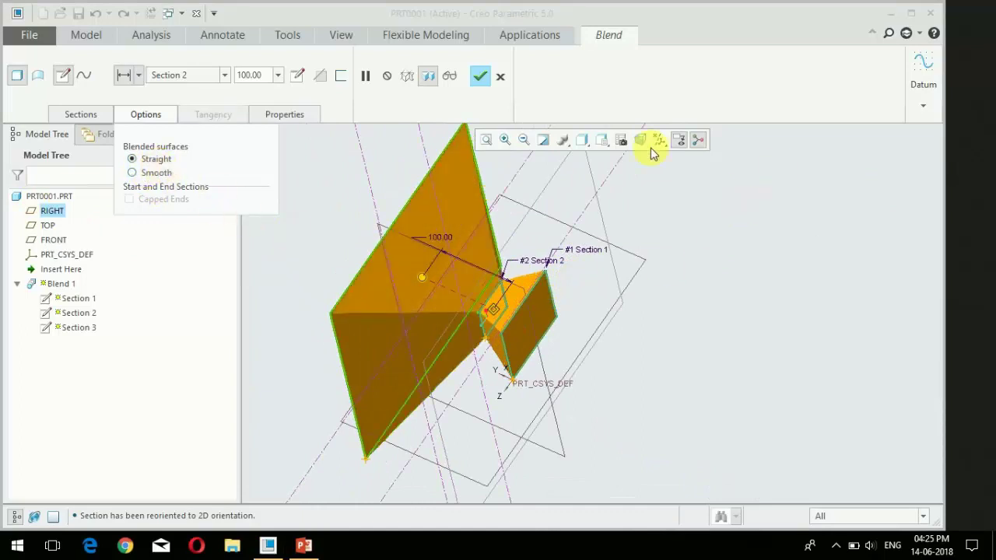
pyautogui.click(480, 76)
pyautogui.moveTo(663, 234); pyautogui.dragTo(500, 403, button='middle')
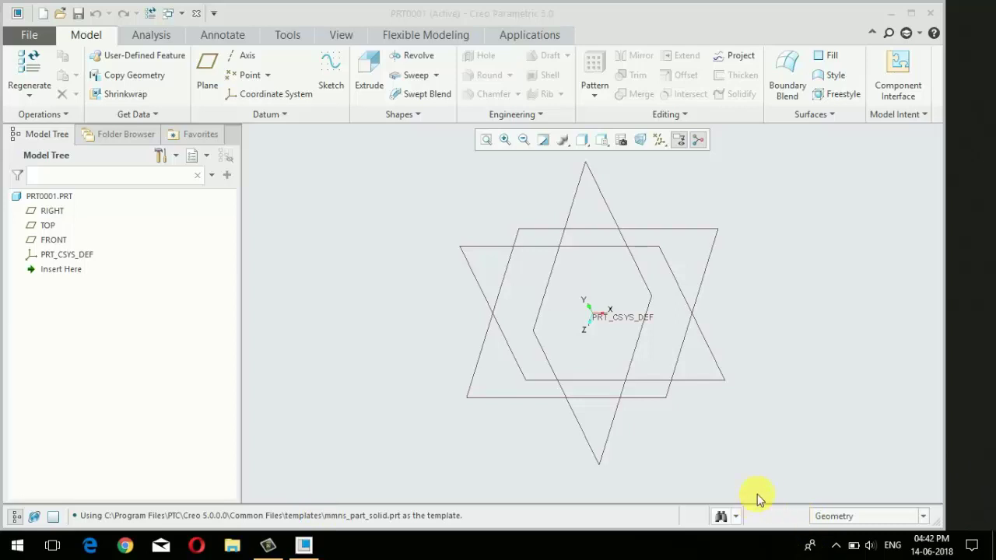
# Step: Start a new Blend in the fresh part and sketch Section 1 on TOP
pyautogui.click(425, 115)
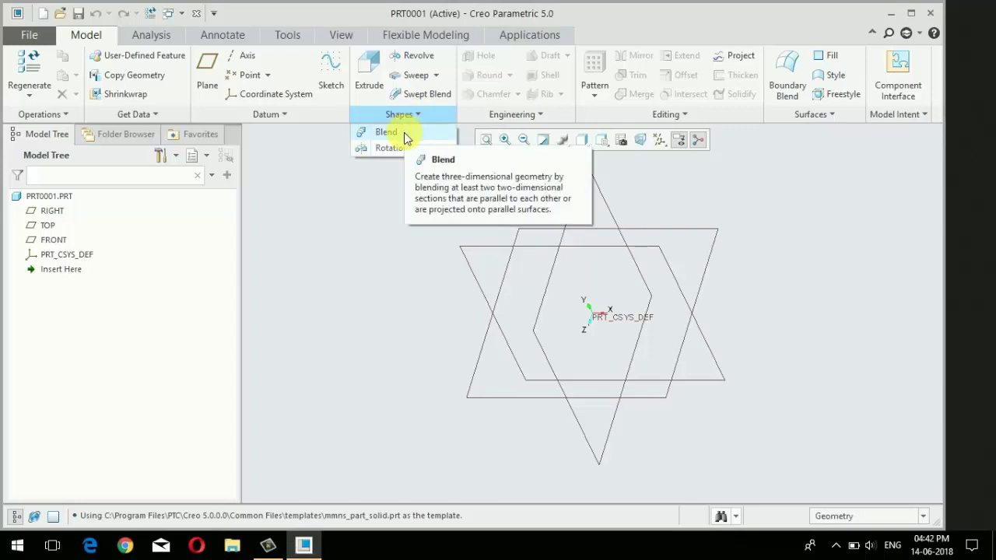
pyautogui.click(405, 134)
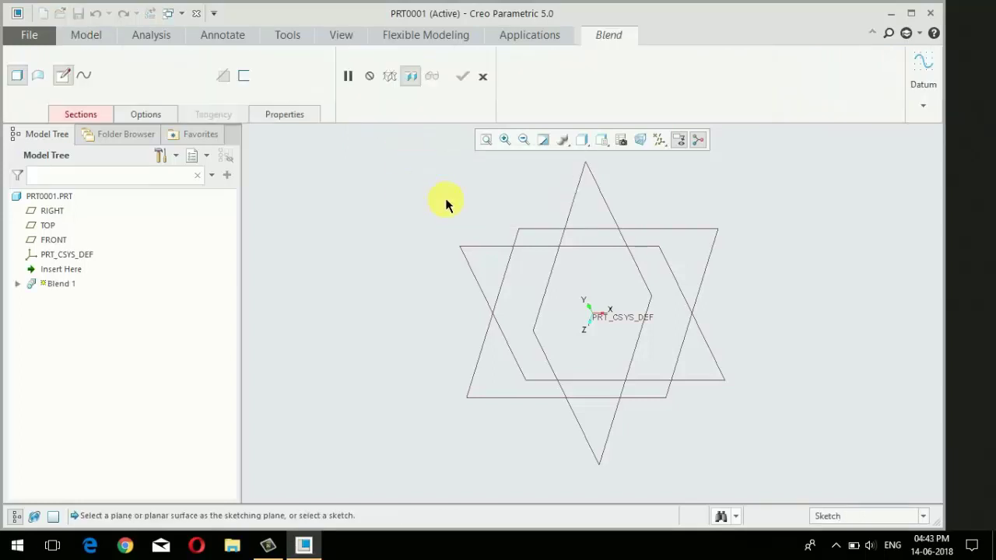
pyautogui.click(75, 116)
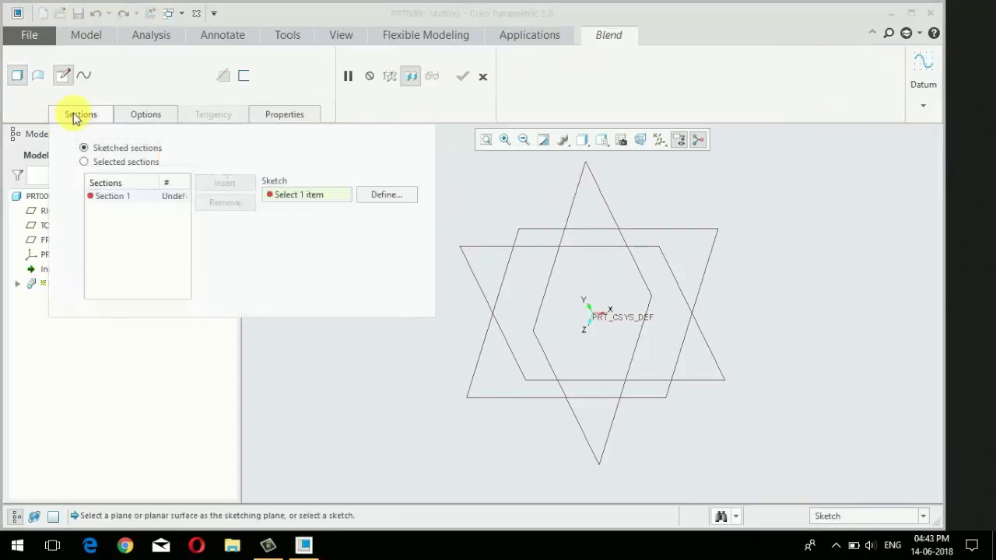
pyautogui.click(386, 196)
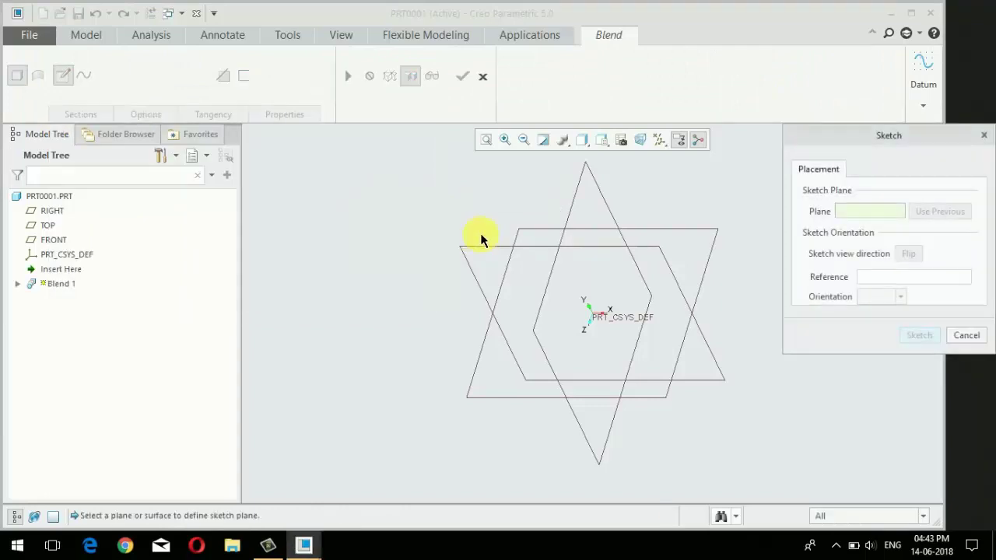
pyautogui.click(545, 231)
pyautogui.click(916, 335)
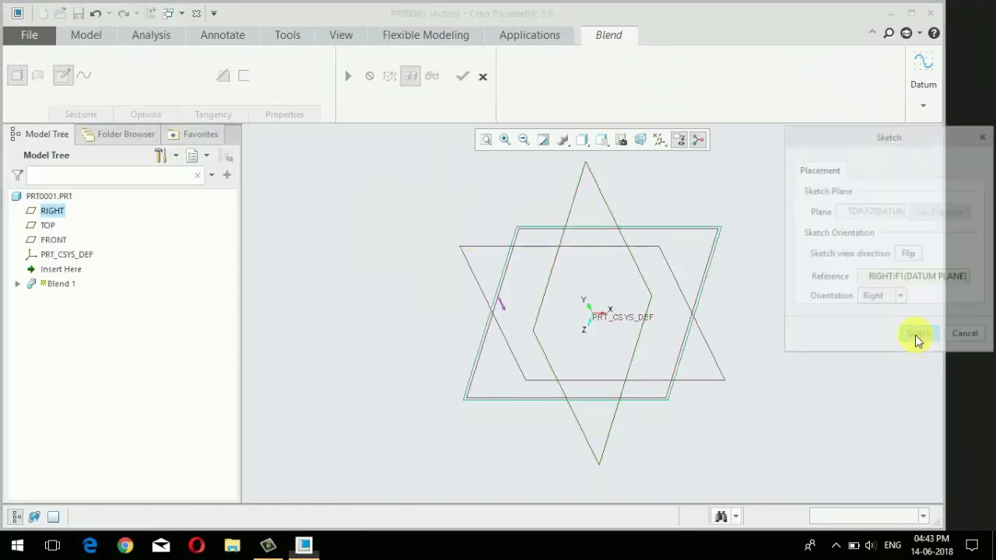
# Step: Draw a rectangle from the origin in the first section sketch
pyautogui.click(640, 140)
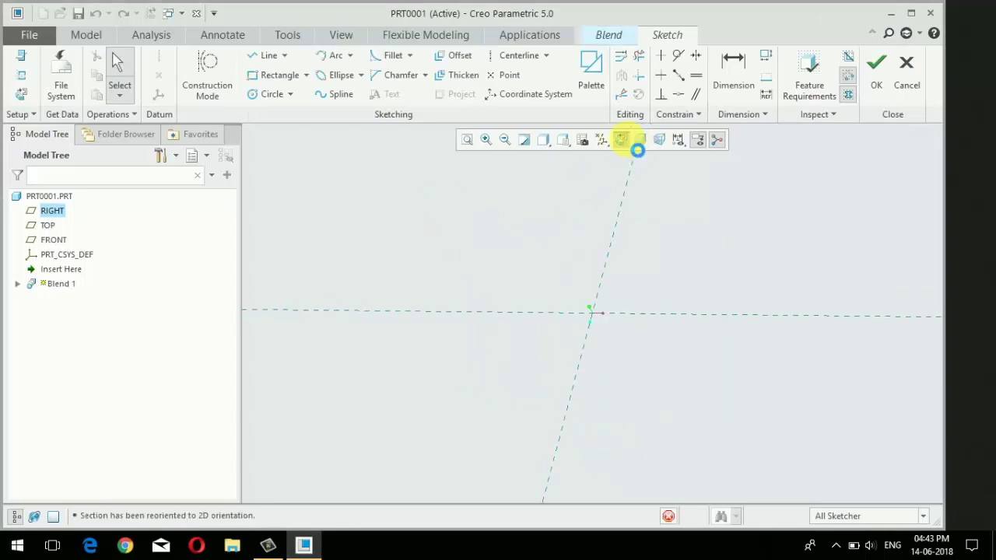
pyautogui.click(259, 81)
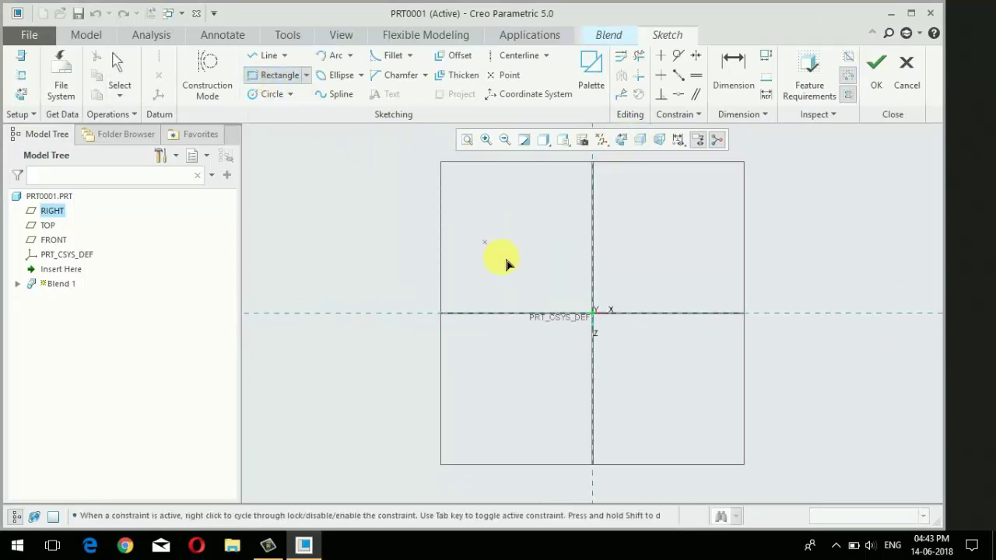
pyautogui.click(596, 315)
pyautogui.click(727, 223)
pyautogui.middleClick(835, 230)
# Step: Dimension the rectangle 200 by 200 and accept the sketch
pyautogui.click(643, 307)
pyautogui.doubleClick(645, 308)
pyautogui.write('200')
pyautogui.press('Return')
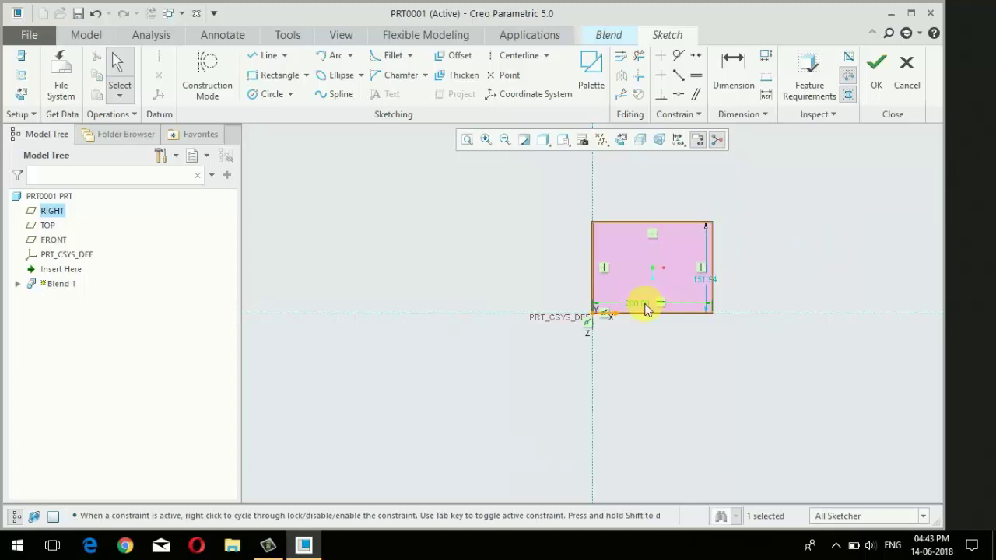
pyautogui.doubleClick(705, 280)
pyautogui.write('200')
pyautogui.press('Return')
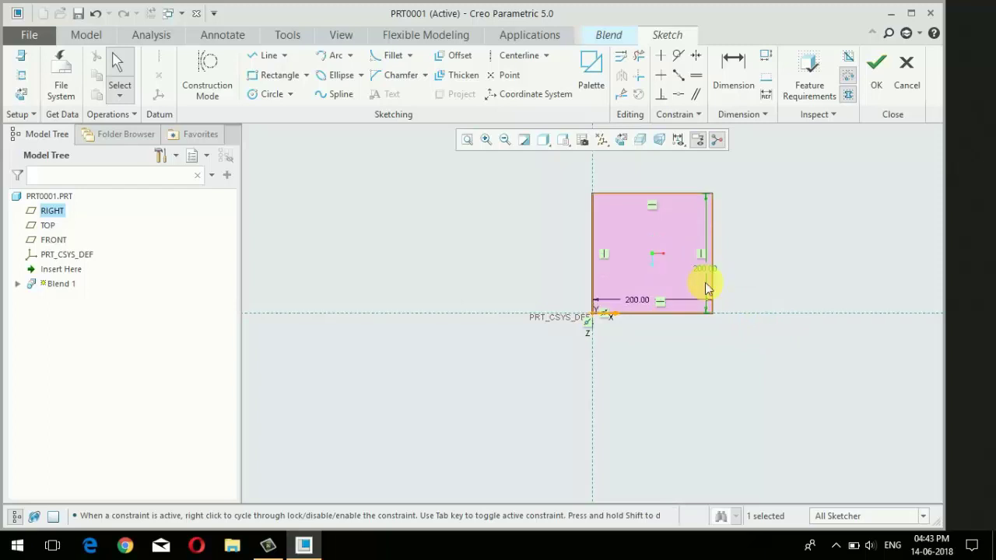
pyautogui.click(877, 86)
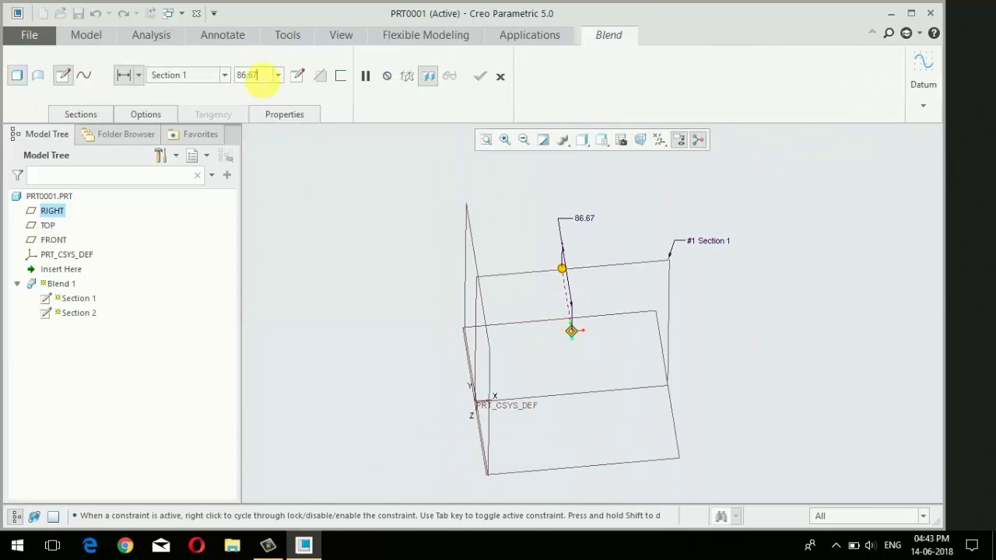
# Step: Offset Section 2 by 150 from Section 1 and start sketching it
pyautogui.write('150')
pyautogui.press('Return')
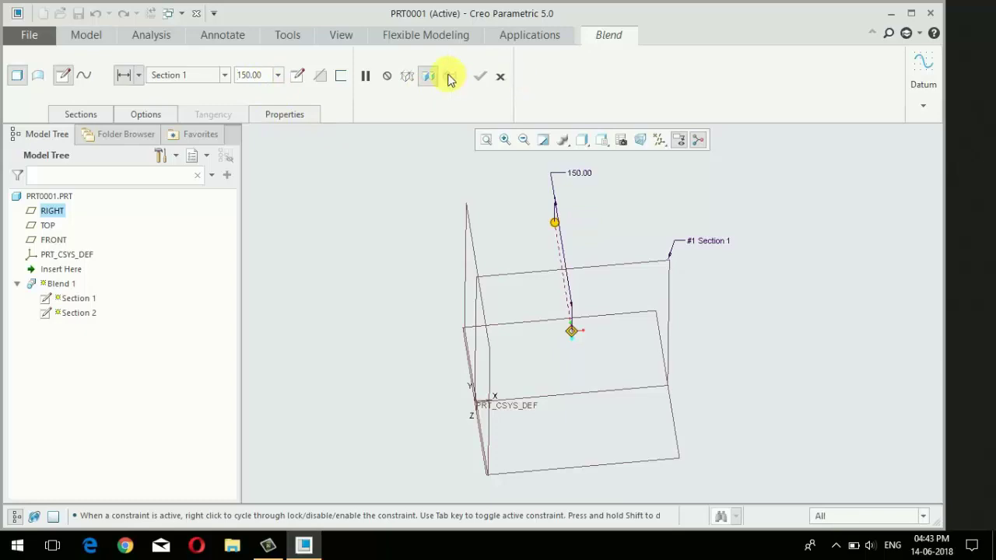
pyautogui.click(297, 75)
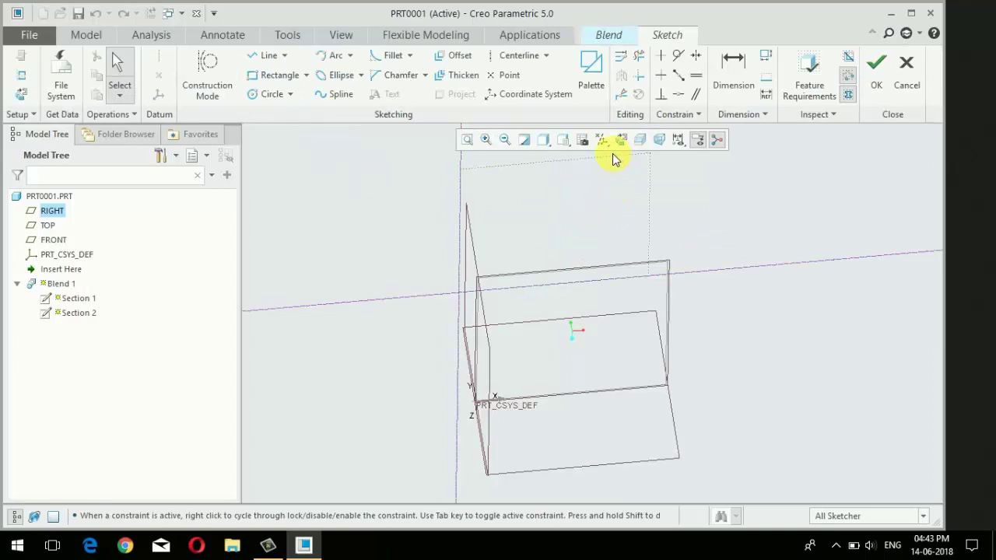
# Step: Draw a triangle with Line from the origin to the square's bottom-right corner and back
pyautogui.click(620, 141)
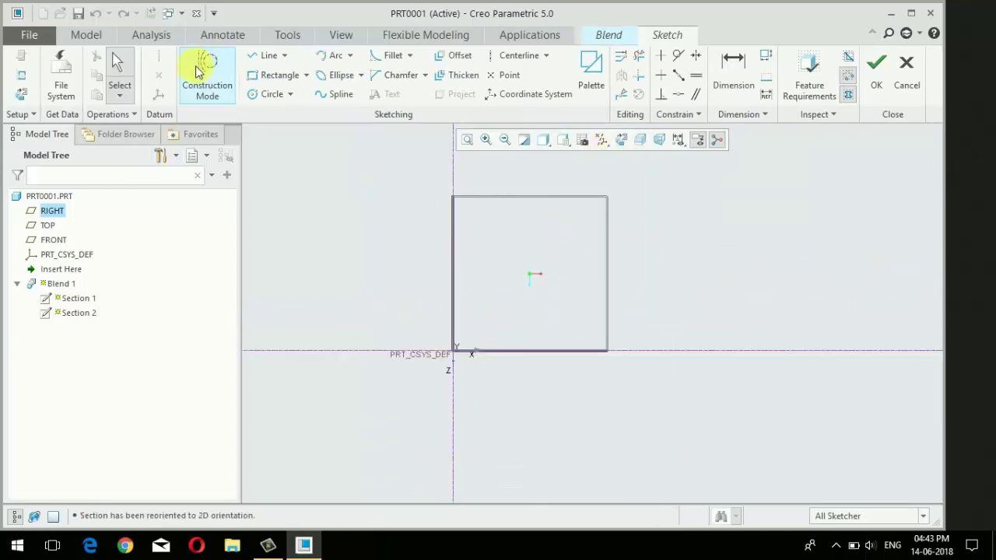
pyautogui.click(269, 56)
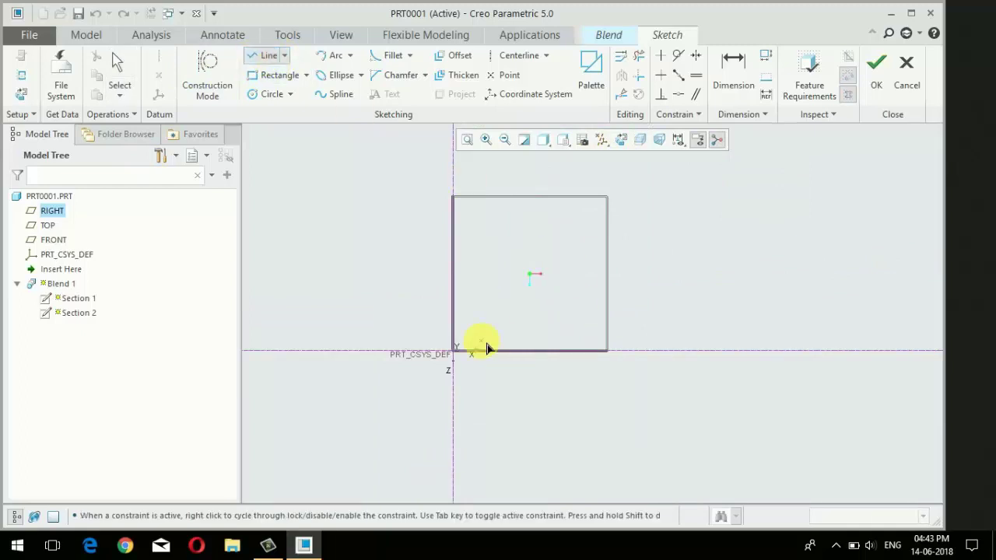
pyautogui.click(454, 348)
pyautogui.click(608, 351)
pyautogui.click(456, 350)
pyautogui.middleClick(425, 189)
pyautogui.click(391, 189)
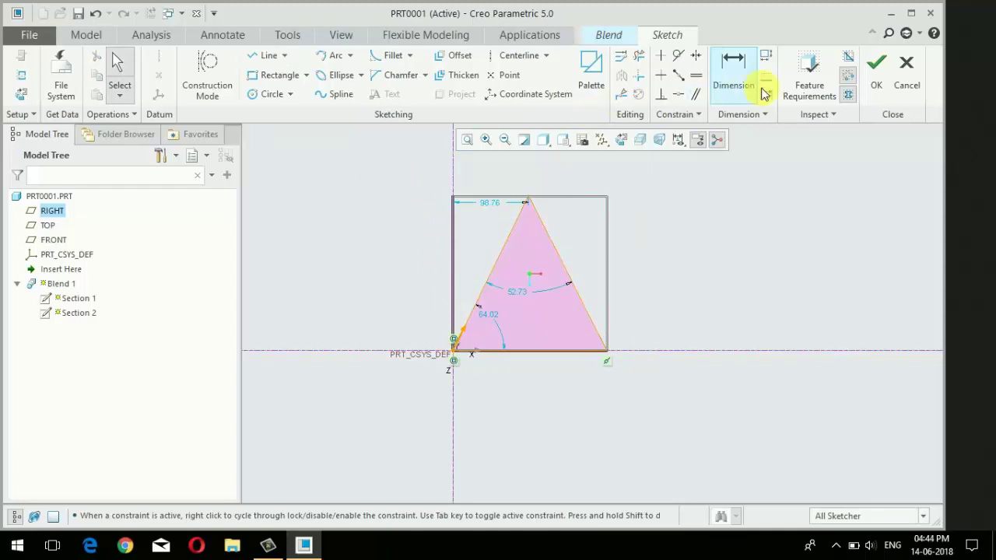
# Step: Accept the triangle sketch and orbit to view both sections in 3D
pyautogui.click(876, 65)
pyautogui.scroll(-3, 534, 334)
pyautogui.moveTo(543, 338)
pyautogui.mouseDown(button='middle')
pyautogui.moveTo(551, 287)
pyautogui.moveTo(524, 297)
pyautogui.mouseUp(button='middle')
pyautogui.scroll(5, 525, 299)
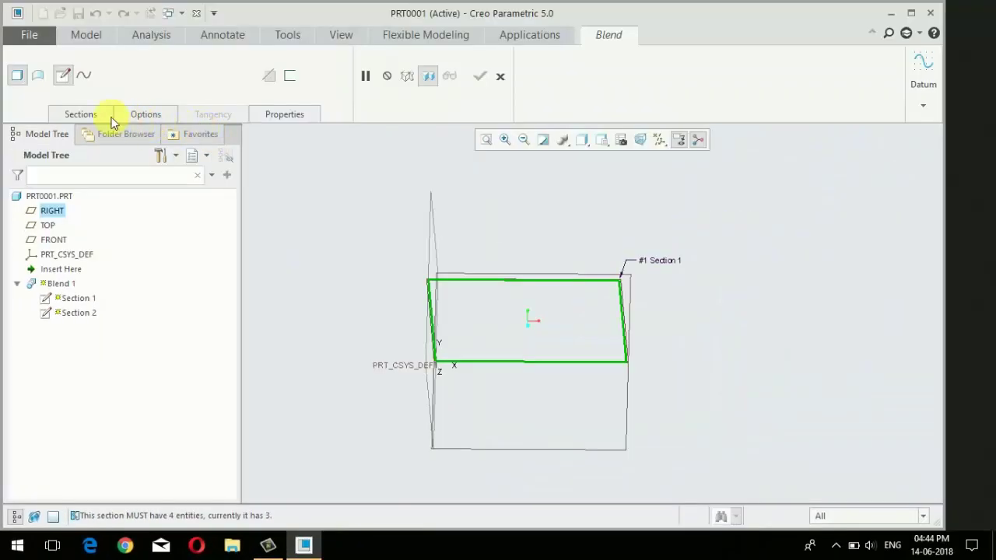
# Step: Reopen the Section 2 triangle sketch from the blend's Sections list
pyautogui.click(109, 120)
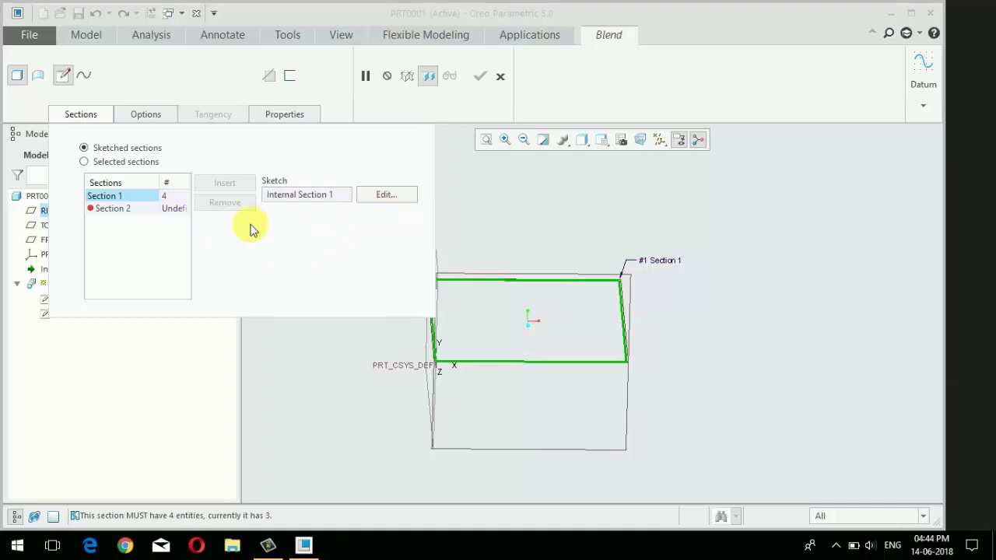
pyautogui.click(136, 209)
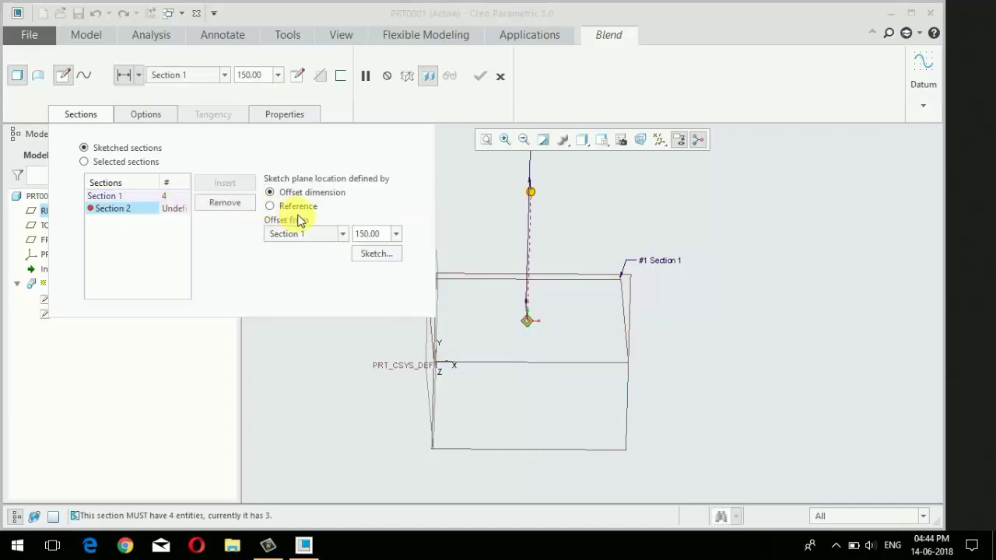
pyautogui.click(373, 258)
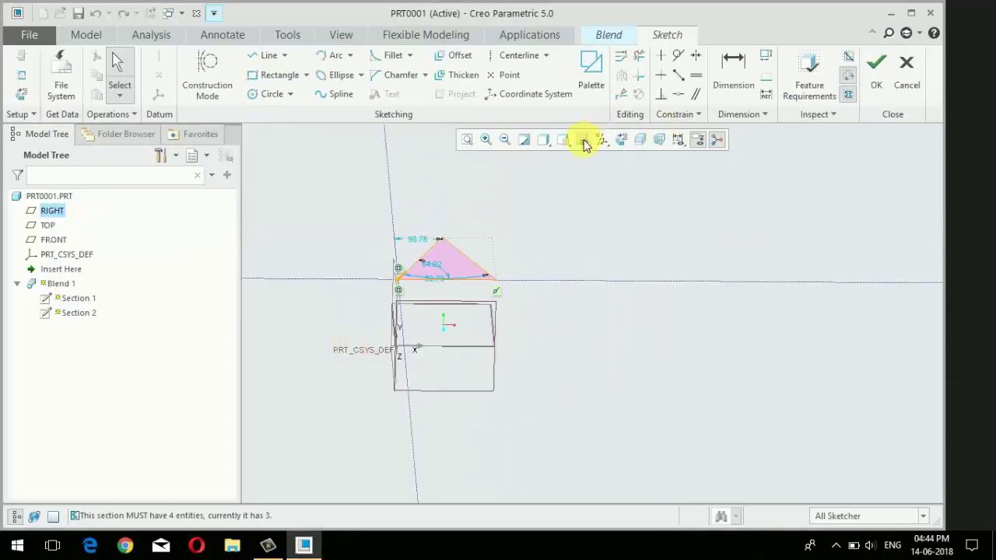
# Step: Split the triangle's left edge in two with Divide
pyautogui.click(621, 140)
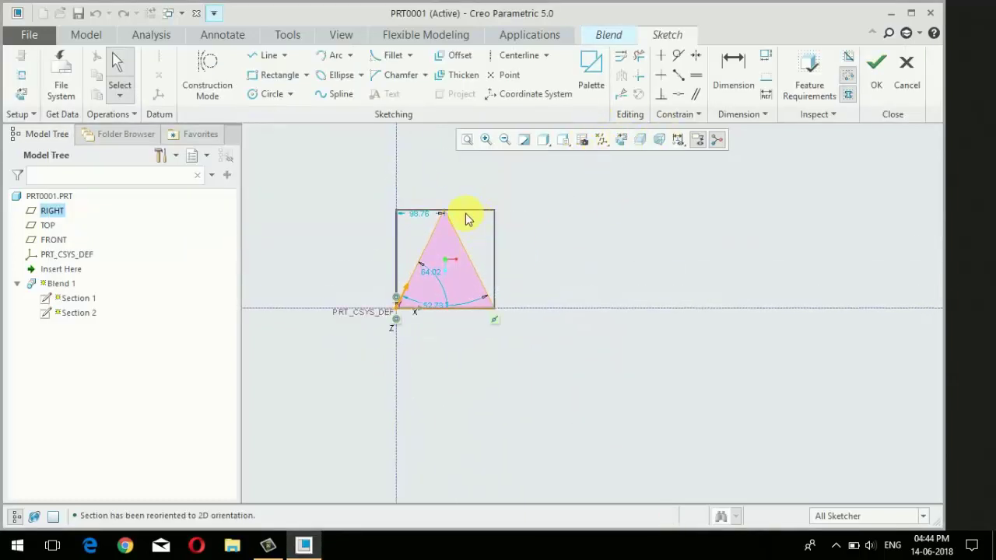
pyautogui.scroll(-1, 470, 246)
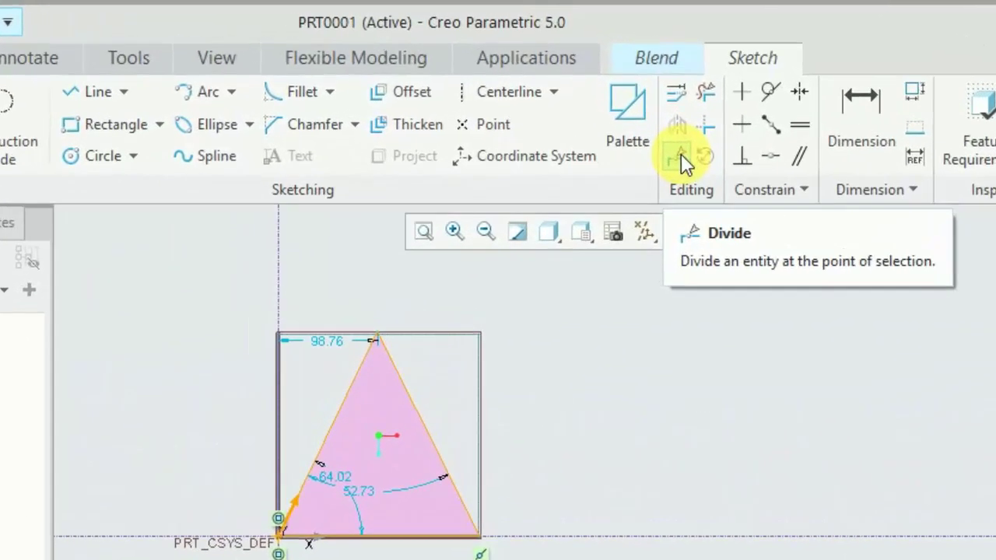
pyautogui.click(681, 153)
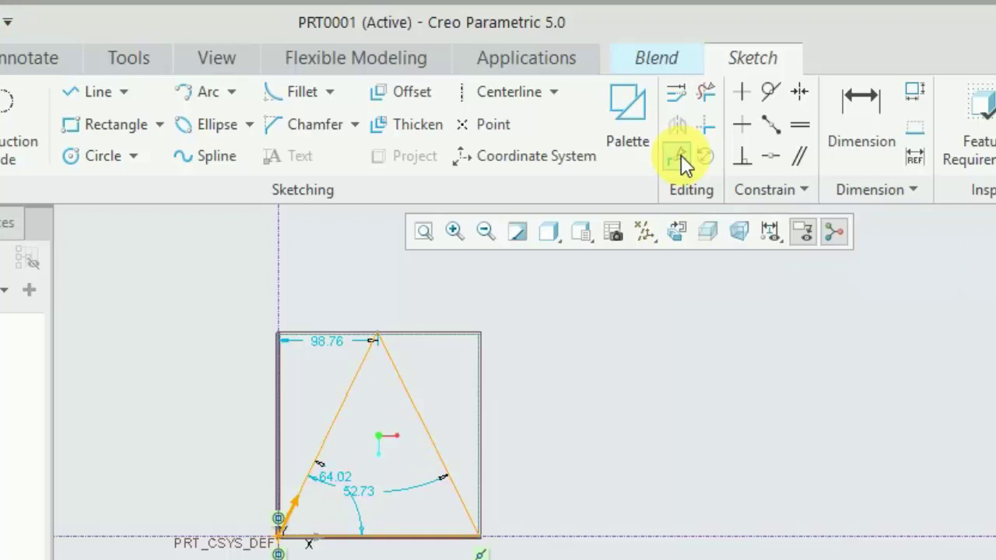
pyautogui.click(348, 434)
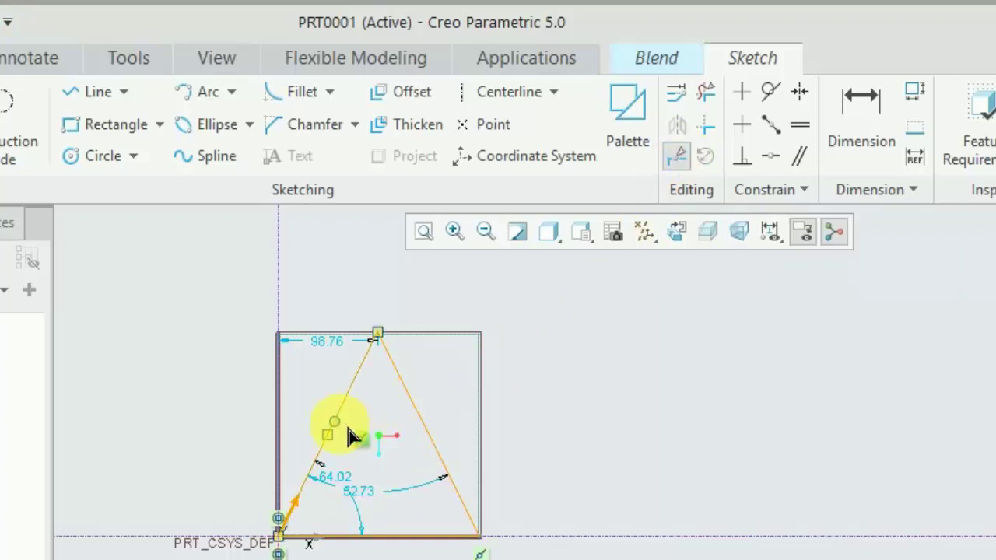
pyautogui.middleClick(671, 401)
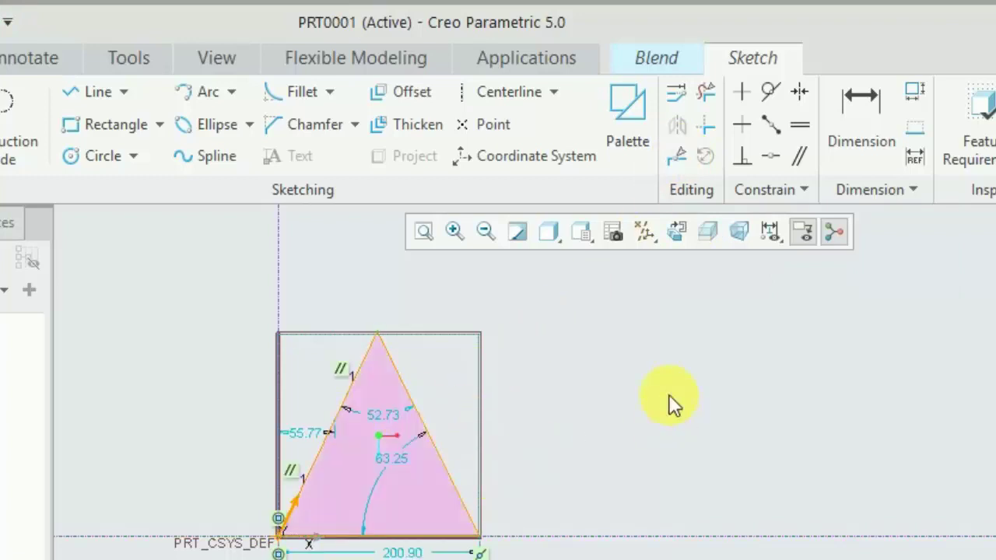
# Step: Select the triangle's edges to check constraints, then accept the Section 2 sketch
pyautogui.click(319, 471)
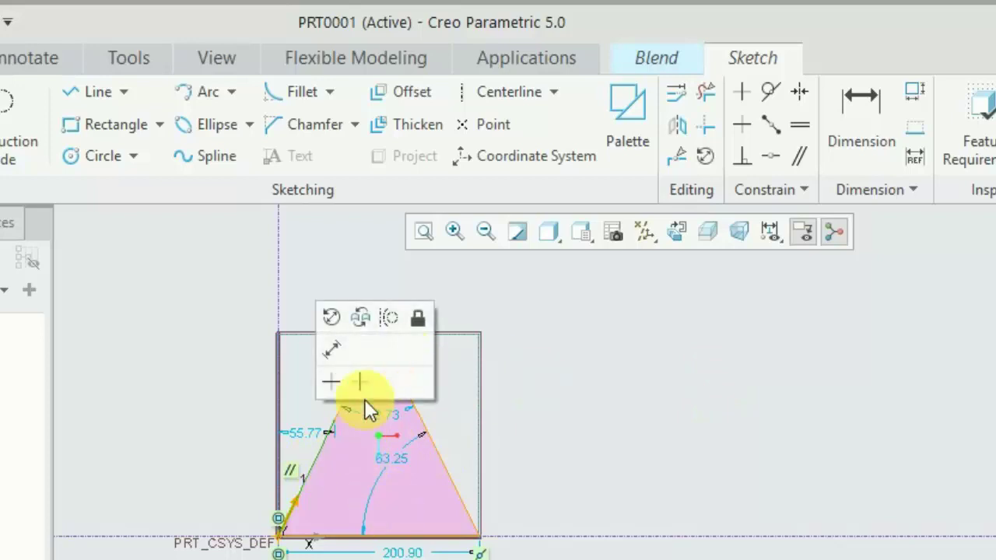
pyautogui.scroll(-1, 302, 383)
pyautogui.scroll(4, 343, 445)
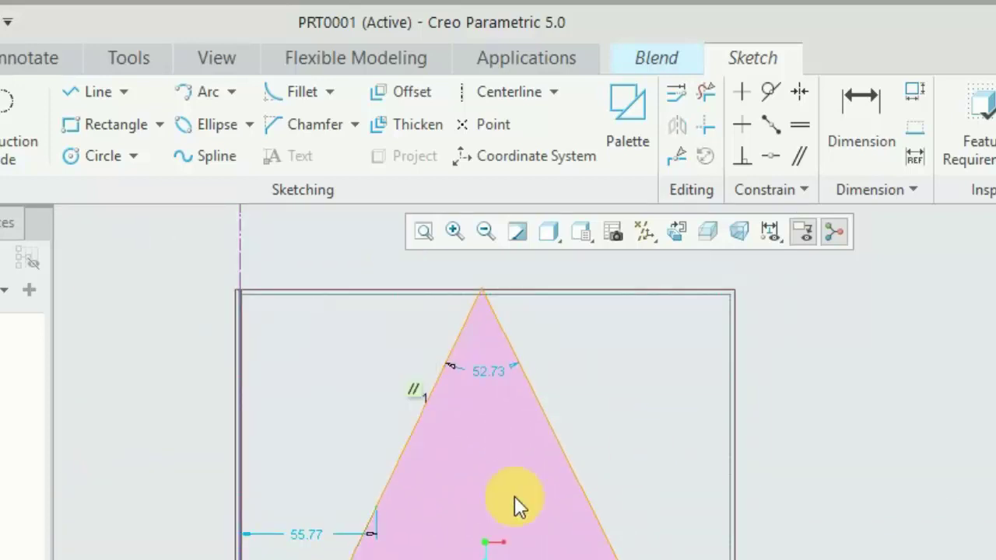
pyautogui.click(409, 432)
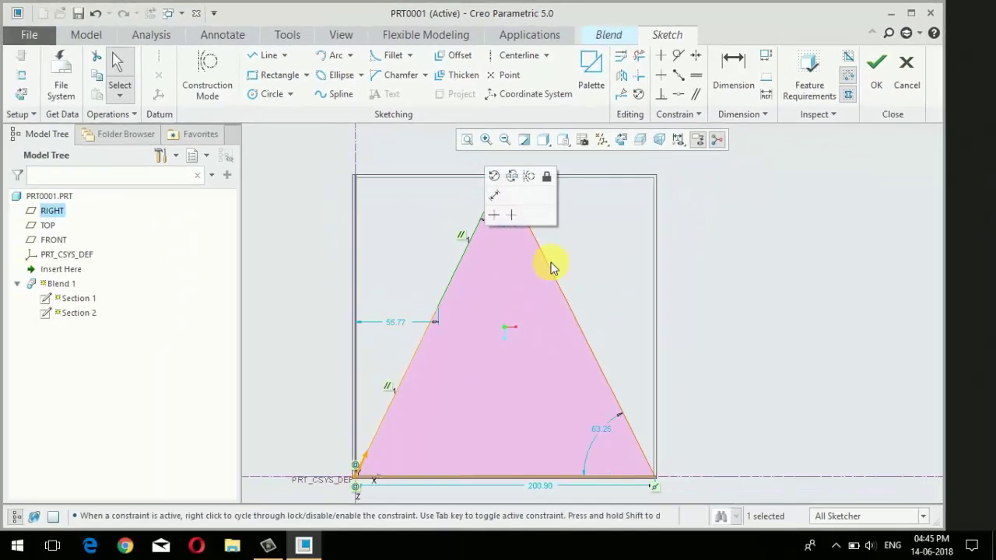
pyautogui.click(523, 201)
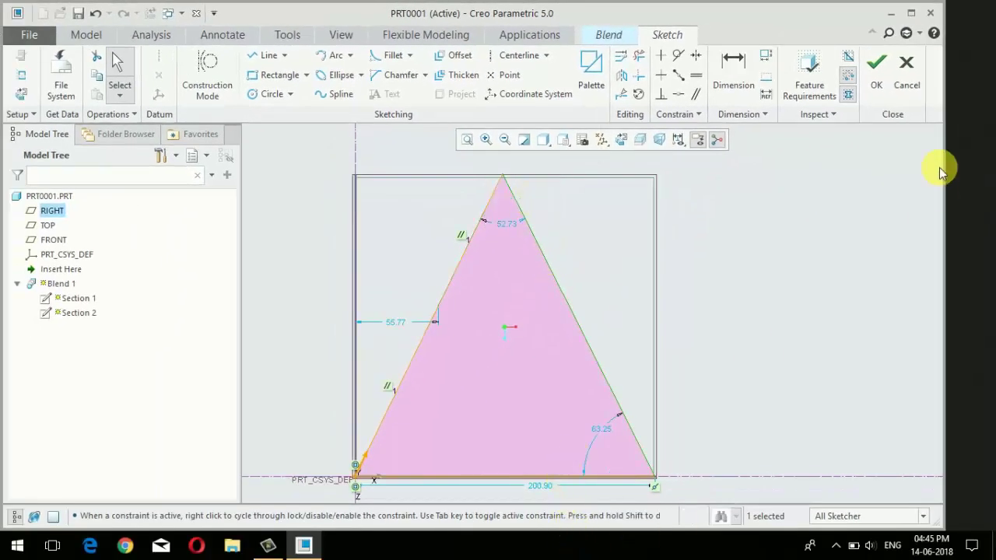
pyautogui.click(879, 74)
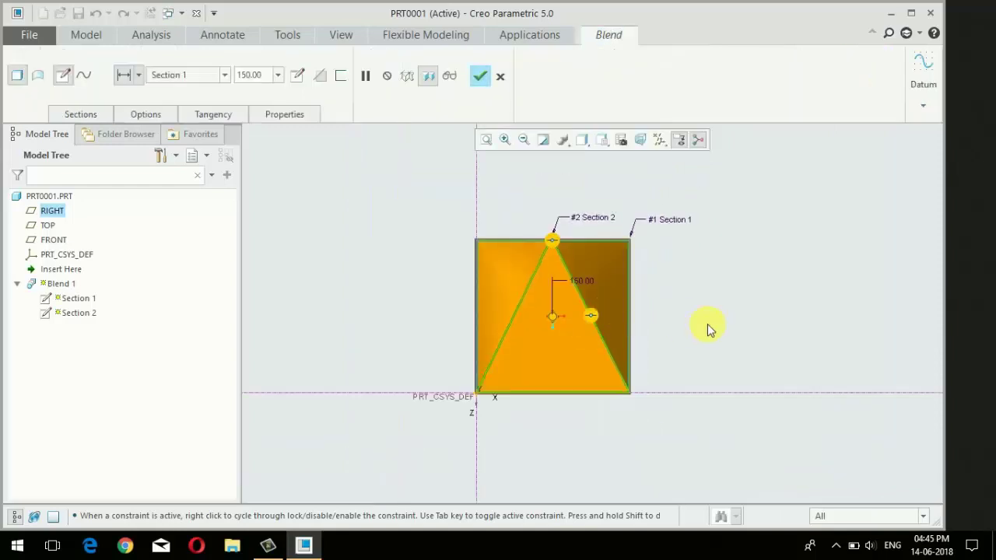
# Step: Orbit the blend preview, then reopen Section 2's sketch in Sketch View
pyautogui.moveTo(733, 303); pyautogui.dragTo(733, 327, button='middle')
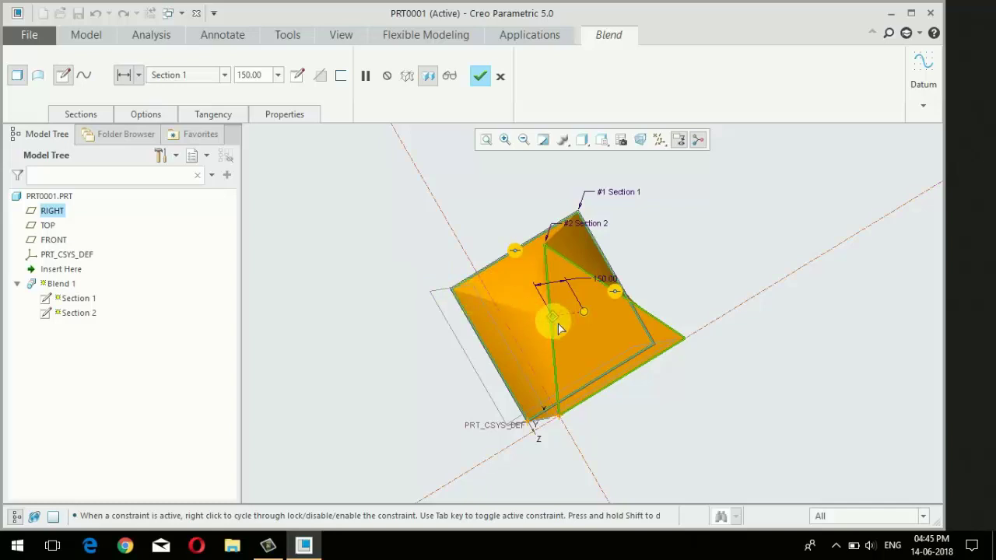
pyautogui.moveTo(600, 319); pyautogui.dragTo(578, 318, button='middle')
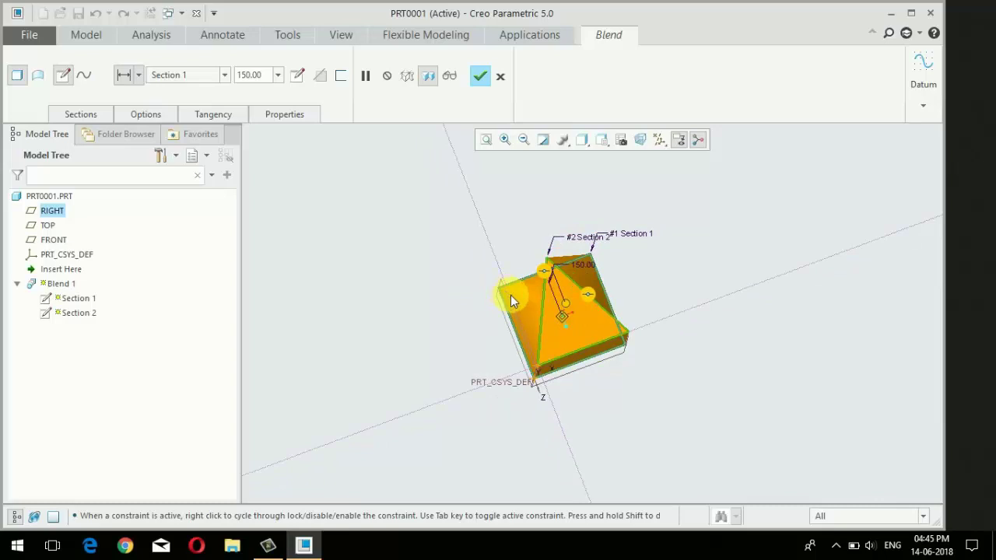
pyautogui.scroll(2, 629, 307)
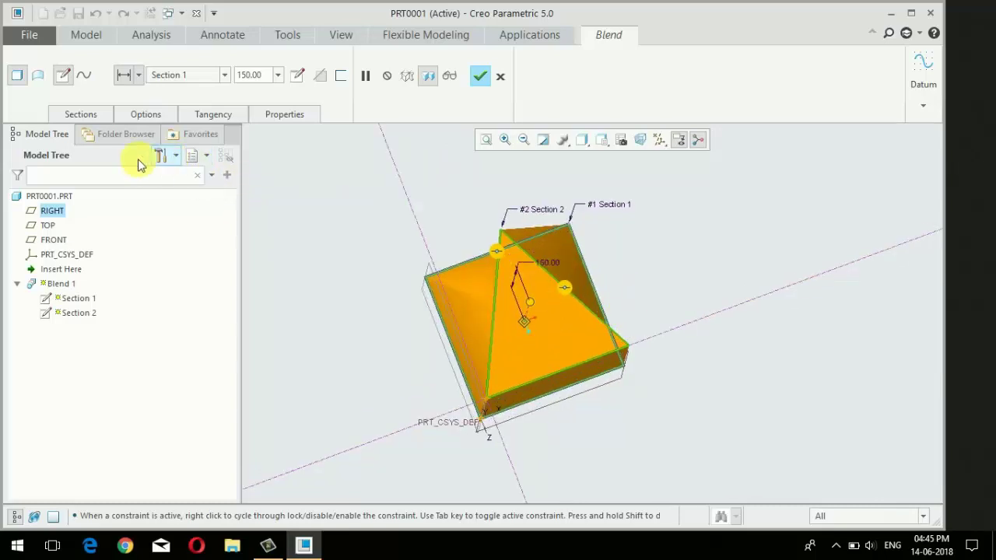
pyautogui.click(81, 114)
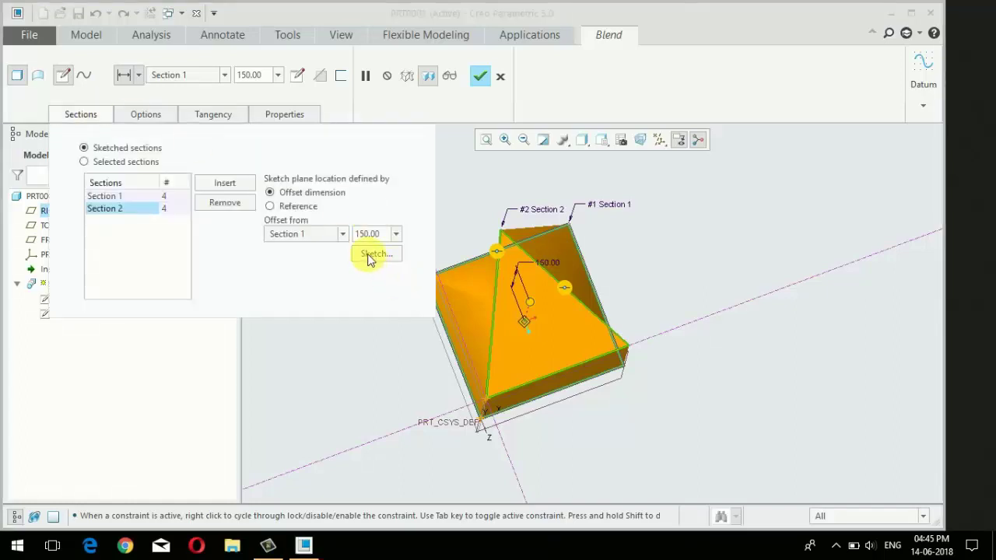
pyautogui.click(368, 254)
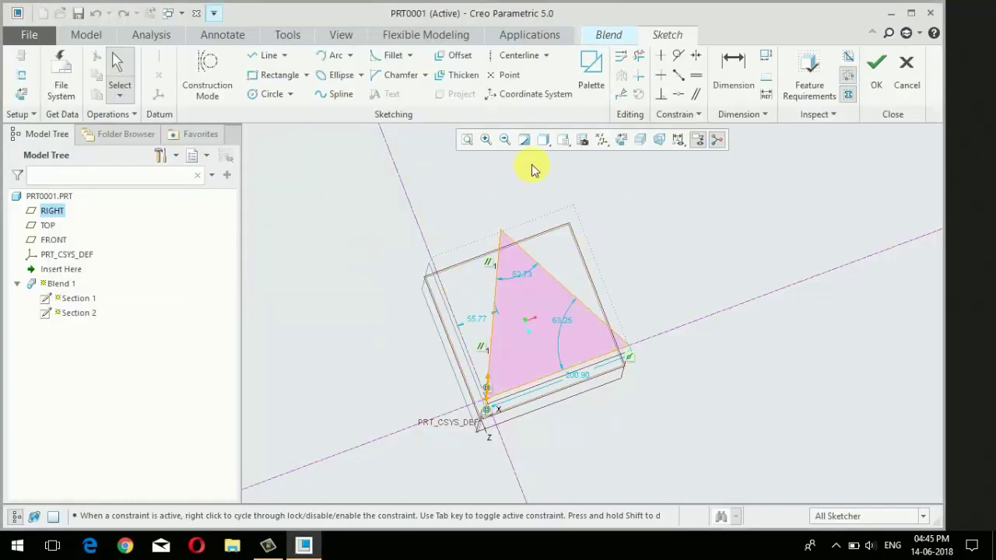
pyautogui.click(623, 140)
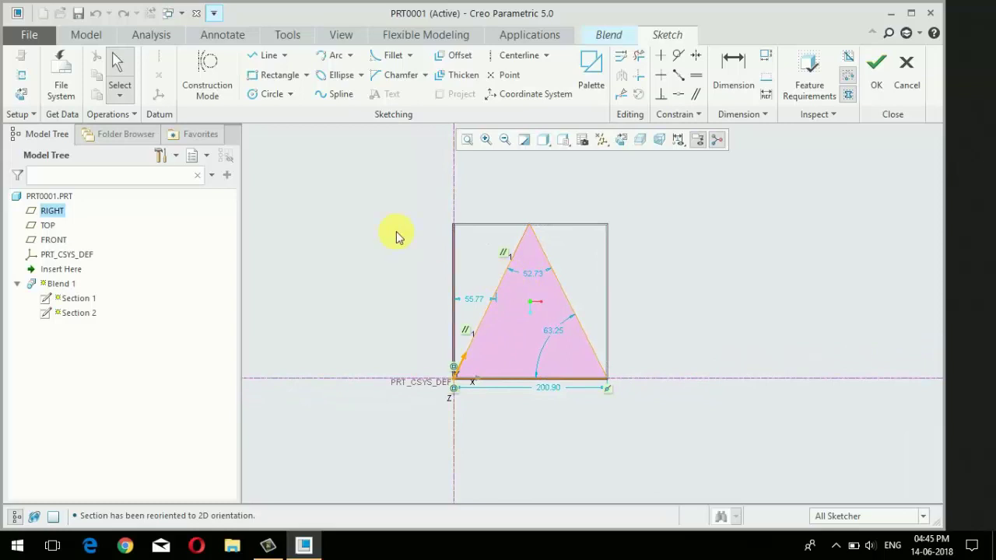
# Step: Replace the triangle with a single Ø118.29 circle as Section 2
pyautogui.moveTo(368, 184); pyautogui.dragTo(631, 452)
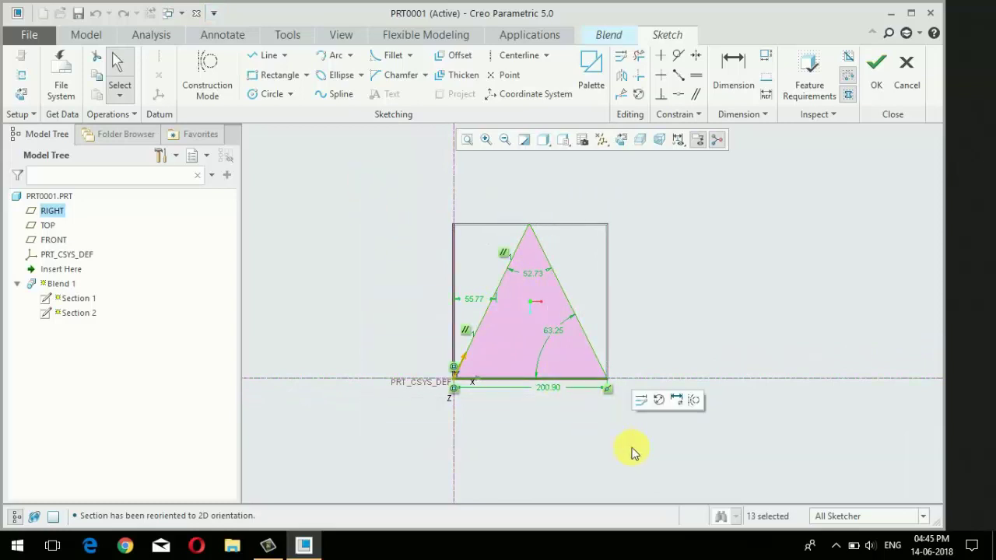
pyautogui.press('Delete')
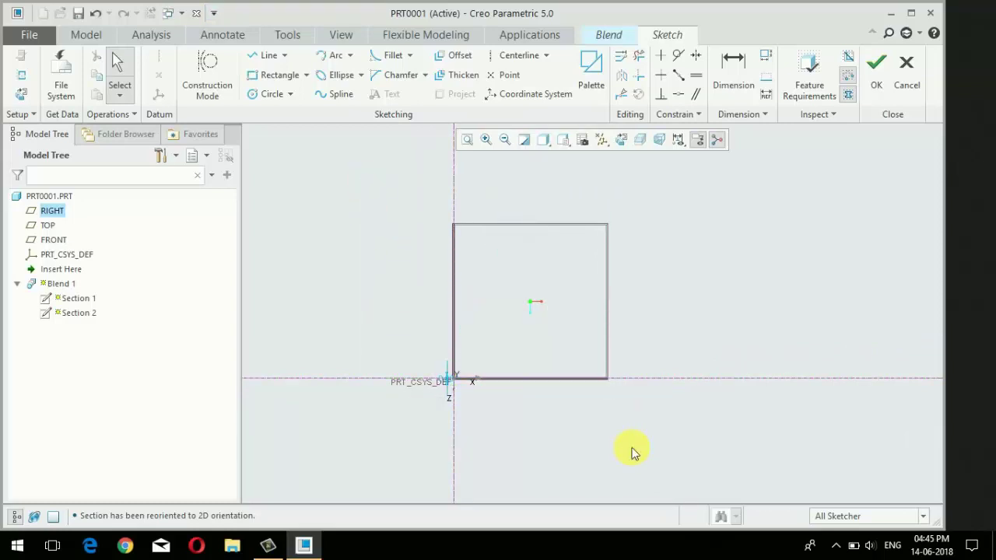
pyautogui.press('c')
pyautogui.click(605, 234)
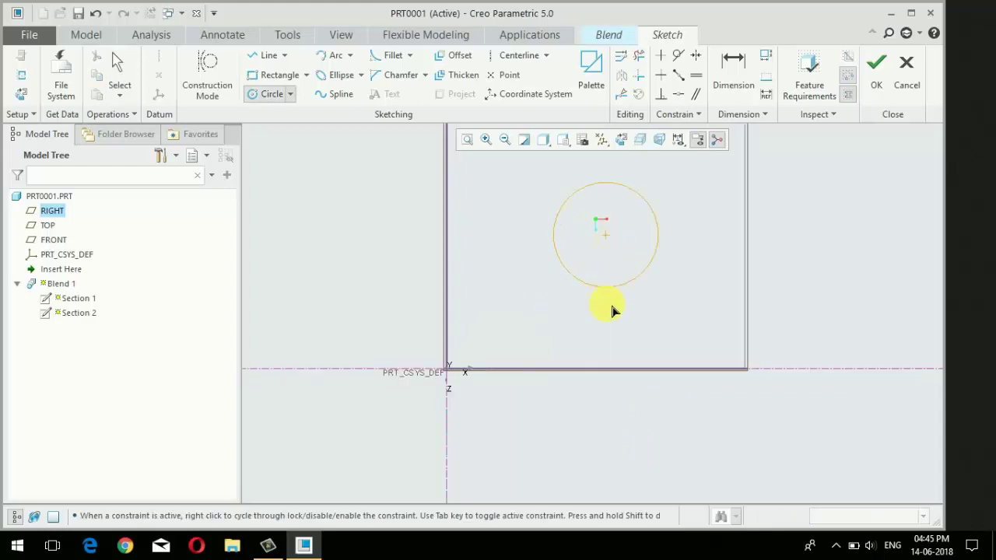
pyautogui.click(607, 323)
pyautogui.click(605, 323)
pyautogui.click(497, 405)
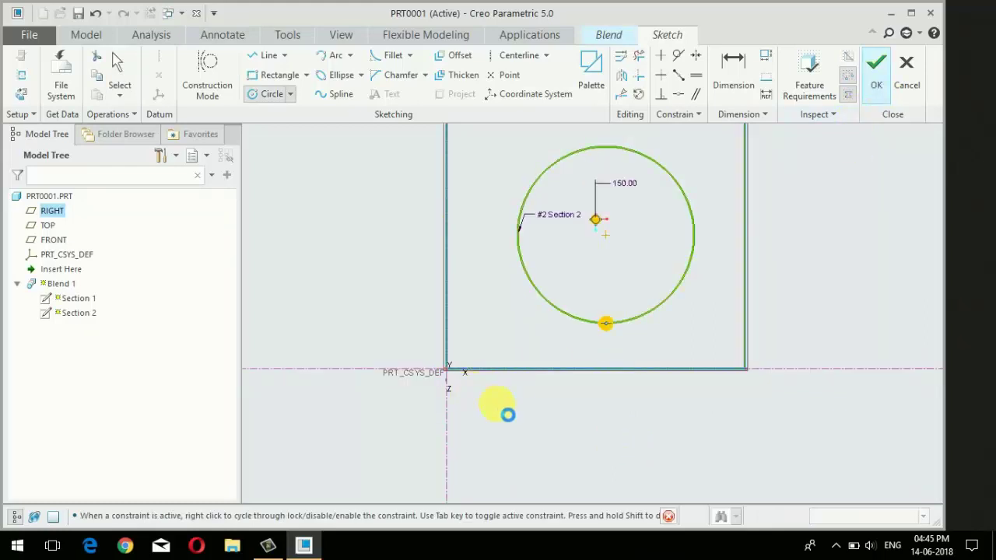
# Step: Compare the sections' entity counts and reopen Section 2's sketch
pyautogui.moveTo(474, 366)
pyautogui.mouseDown(button='middle')
pyautogui.moveTo(500, 374)
pyautogui.moveTo(508, 354)
pyautogui.mouseUp(button='middle')
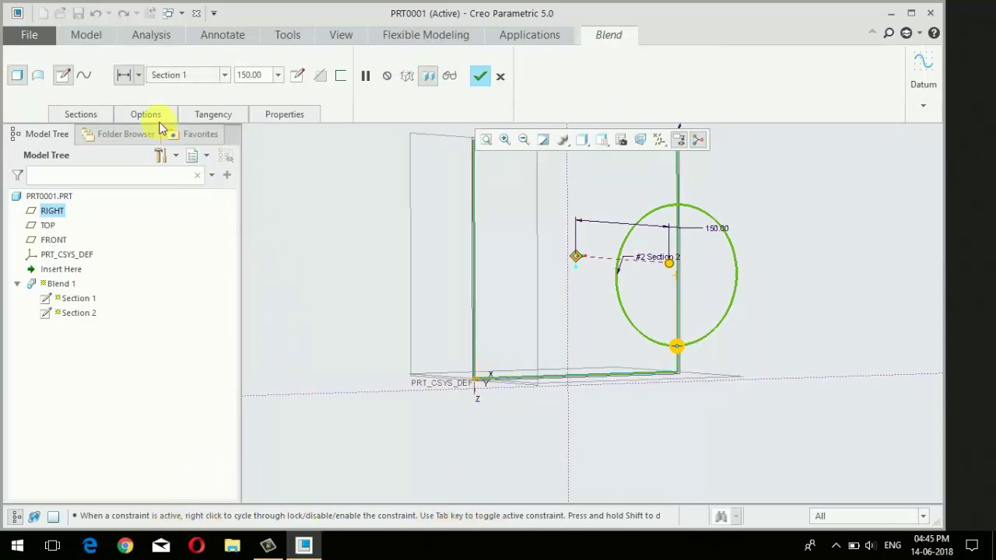
pyautogui.scroll(3, 554, 440)
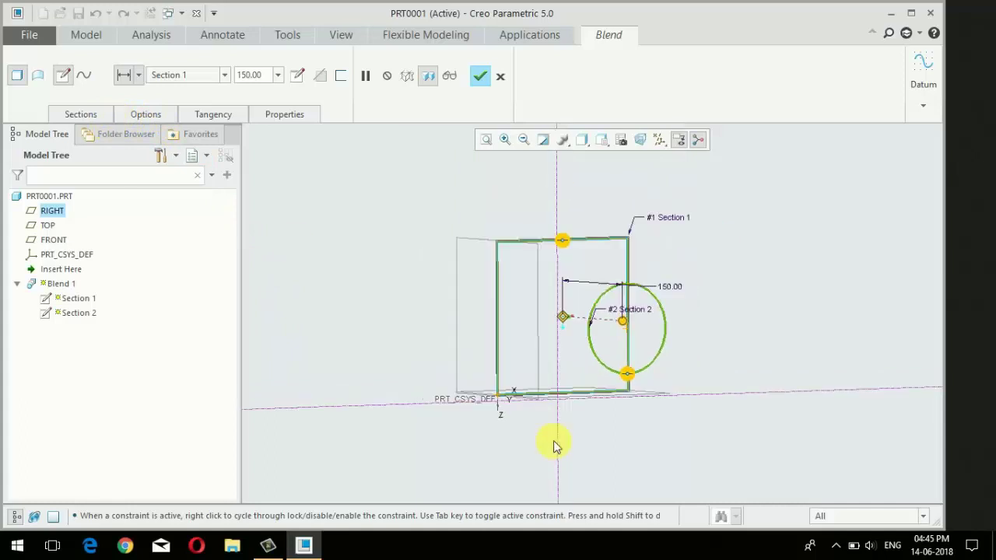
pyautogui.click(102, 116)
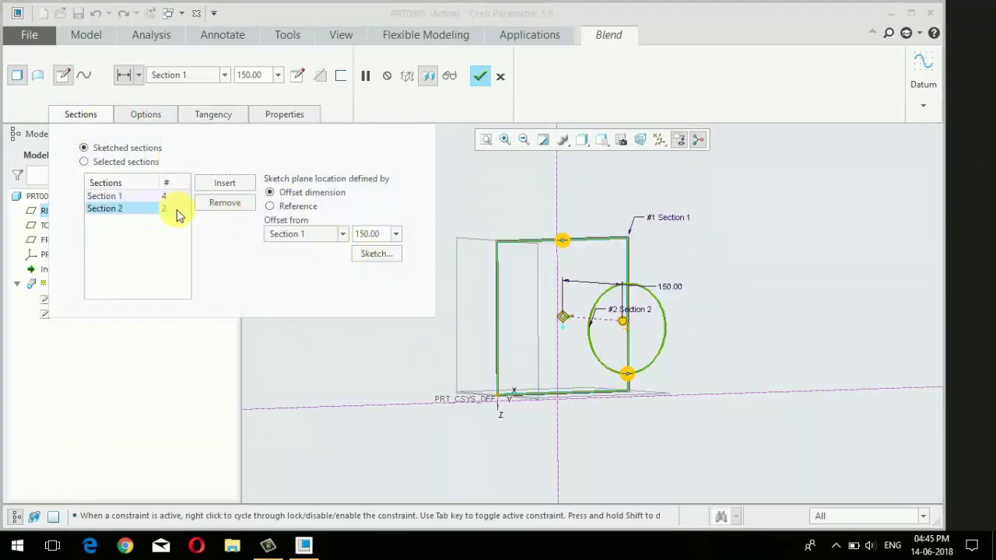
pyautogui.click(373, 254)
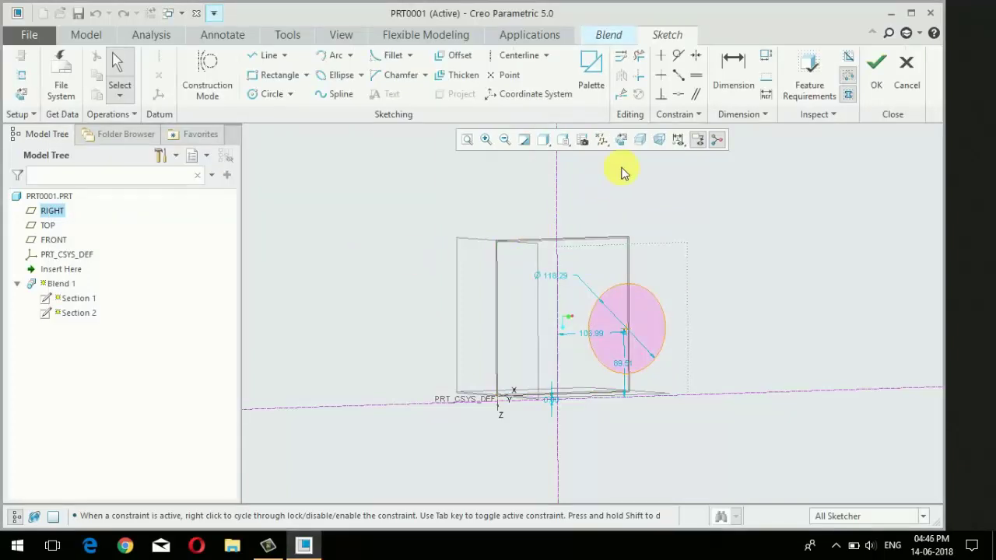
# Step: Draw two perpendicular diagonal centerlines through the circle centre
pyautogui.click(622, 94)
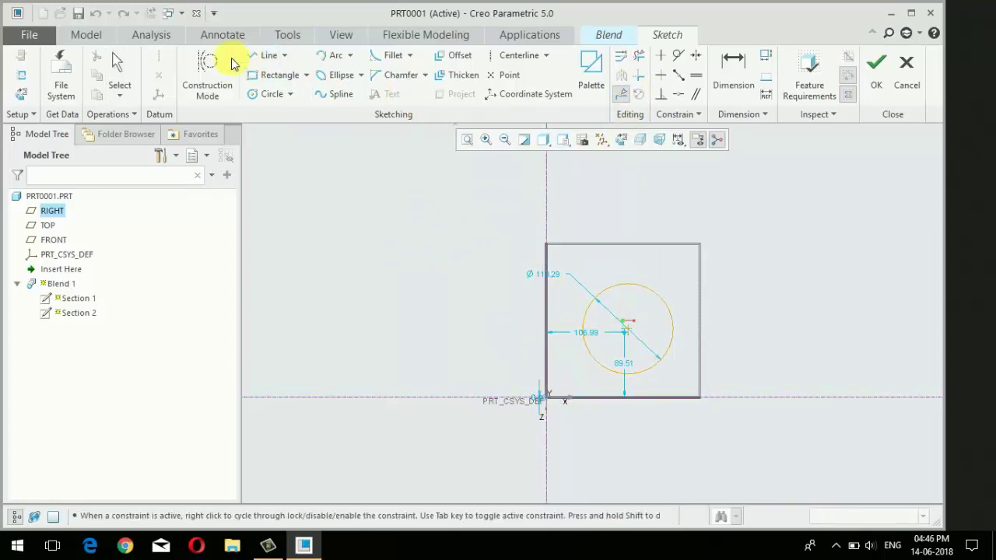
pyautogui.click(516, 56)
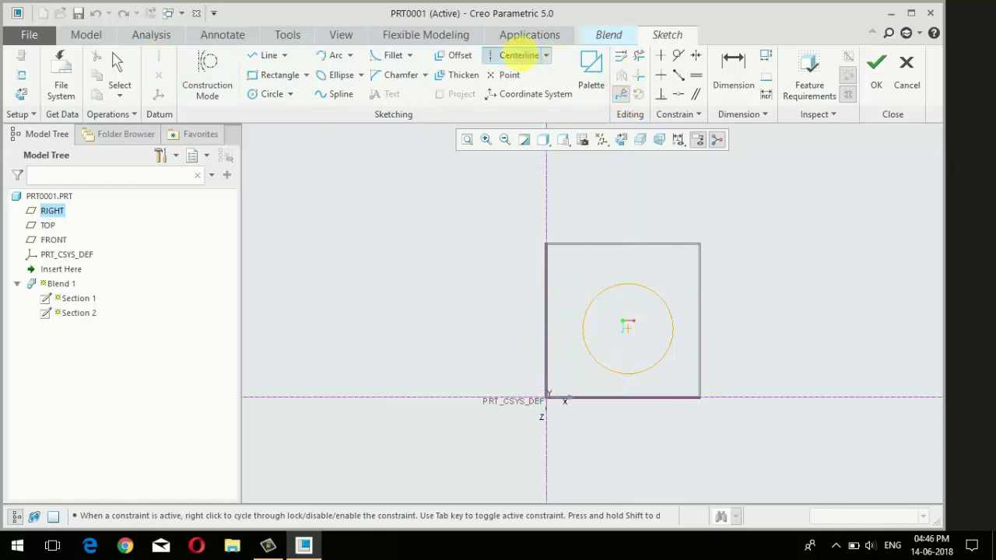
pyautogui.click(630, 337)
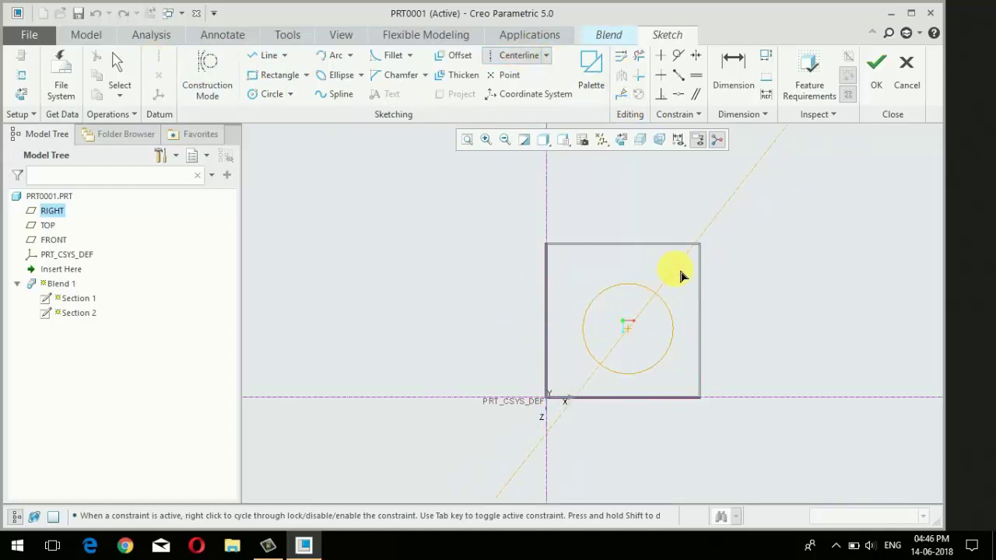
pyautogui.click(700, 254)
pyautogui.click(636, 333)
pyautogui.click(596, 293)
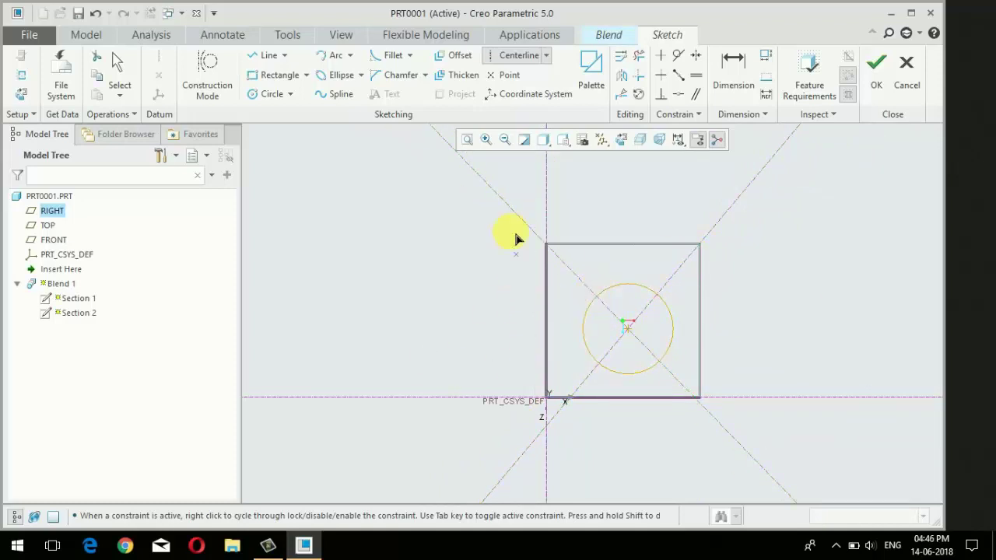
# Step: Divide the circle at the diagonal crossings into four segments
pyautogui.click(621, 94)
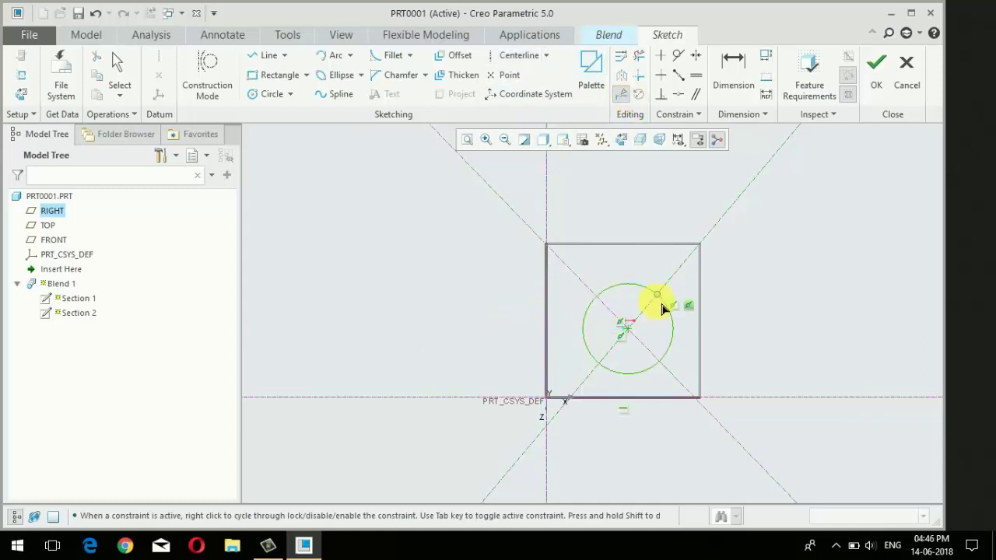
pyautogui.click(596, 299)
pyautogui.click(596, 360)
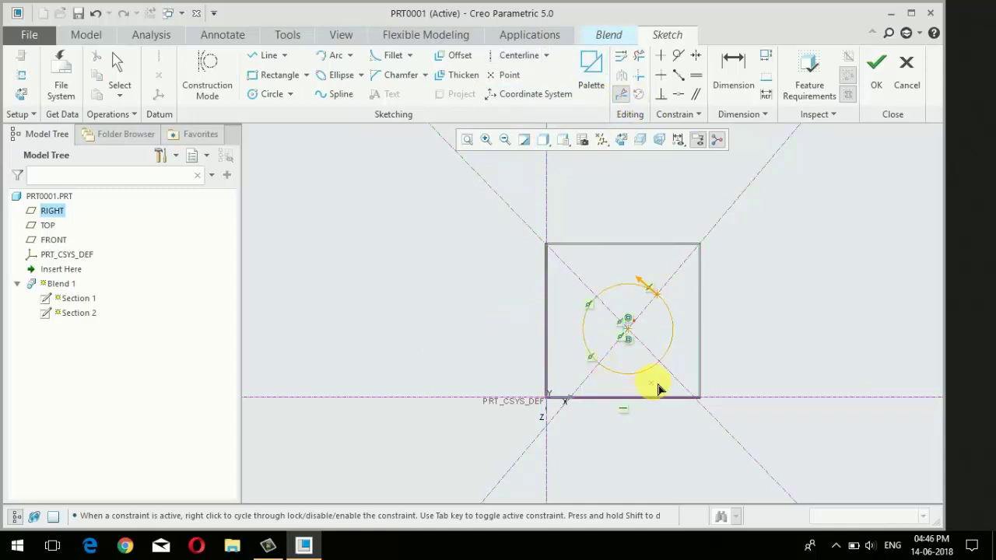
pyautogui.click(654, 367)
pyautogui.middleClick(777, 272)
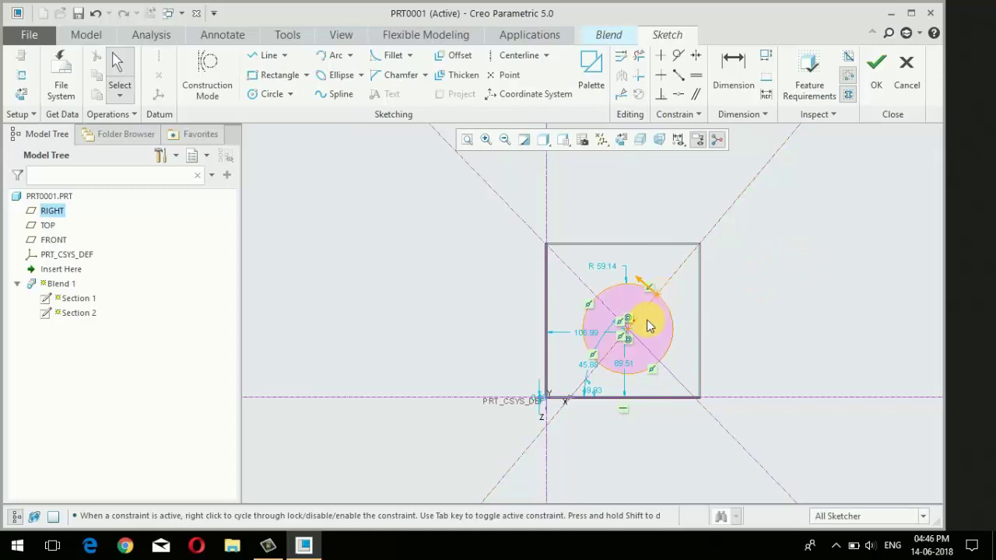
pyautogui.scroll(3, 554, 402)
pyautogui.scroll(2, 554, 393)
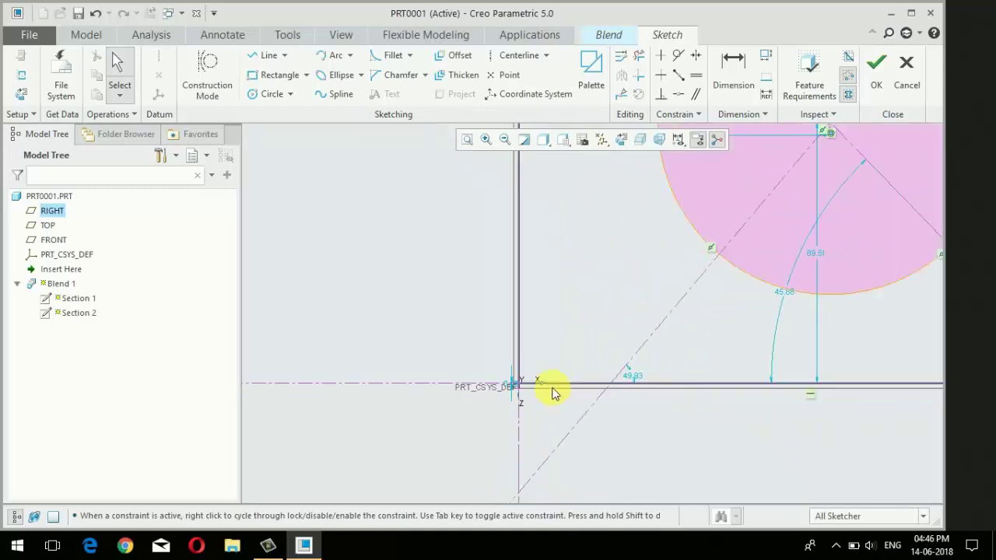
pyautogui.scroll(-4, 533, 444)
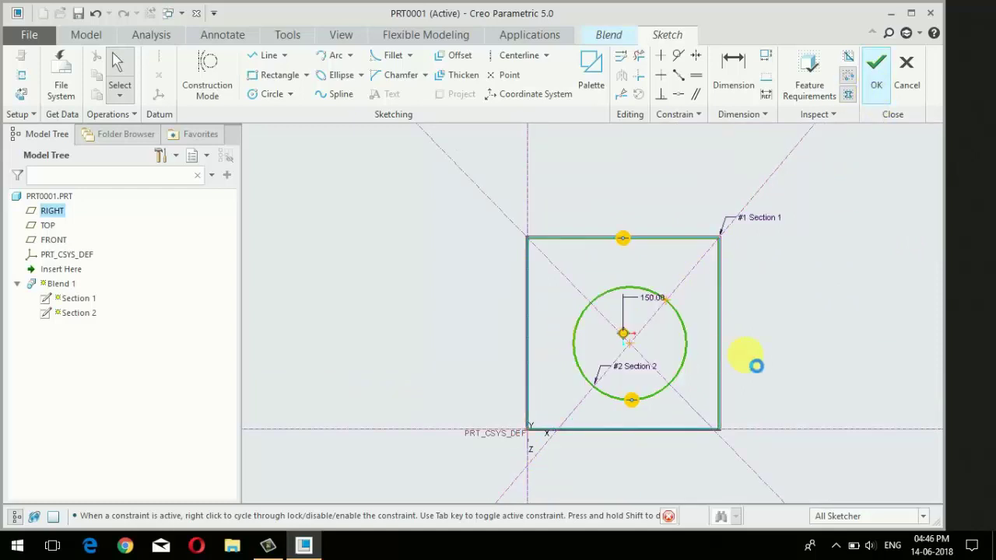
# Step: Orbit the preview and reopen Section 2's sketch facing the screen
pyautogui.moveTo(805, 378)
pyautogui.mouseDown(button='middle')
pyautogui.moveTo(810, 367)
pyautogui.moveTo(773, 345)
pyautogui.mouseUp(button='middle')
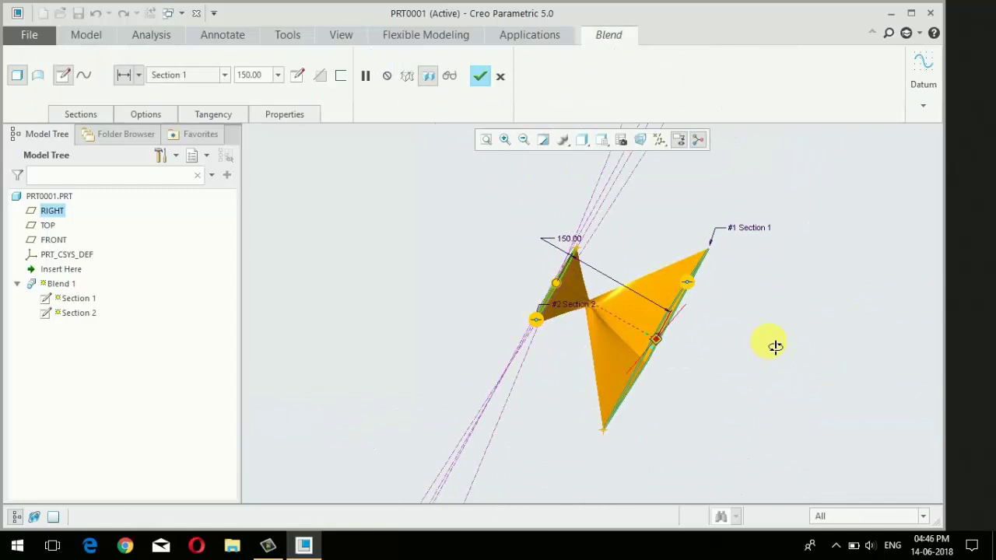
pyautogui.scroll(3, 577, 291)
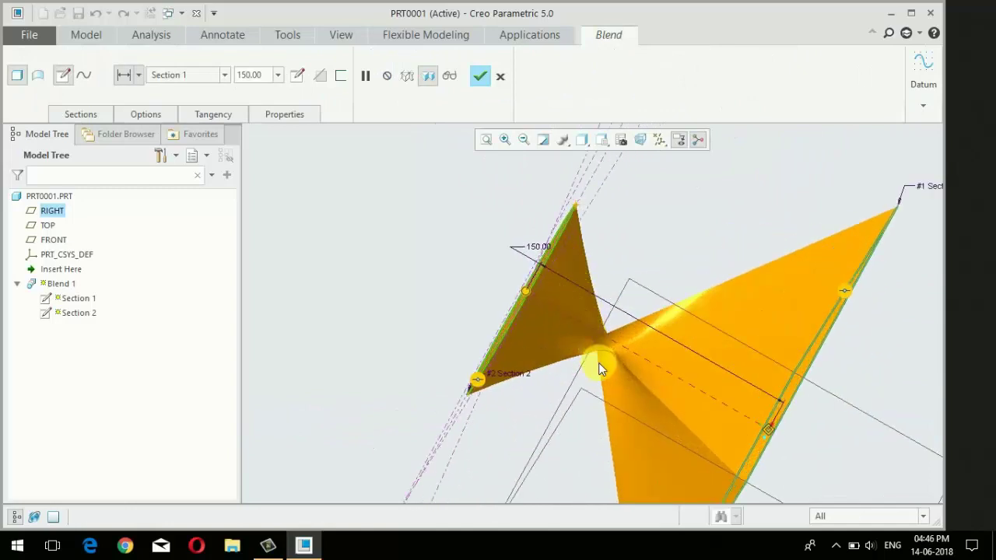
pyautogui.scroll(-4, 599, 363)
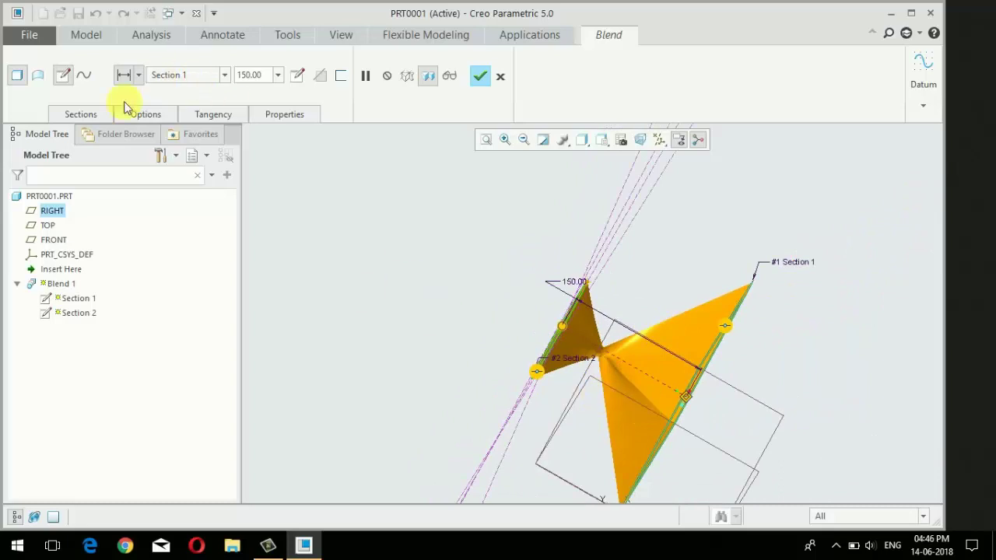
pyautogui.click(81, 114)
pyautogui.click(376, 253)
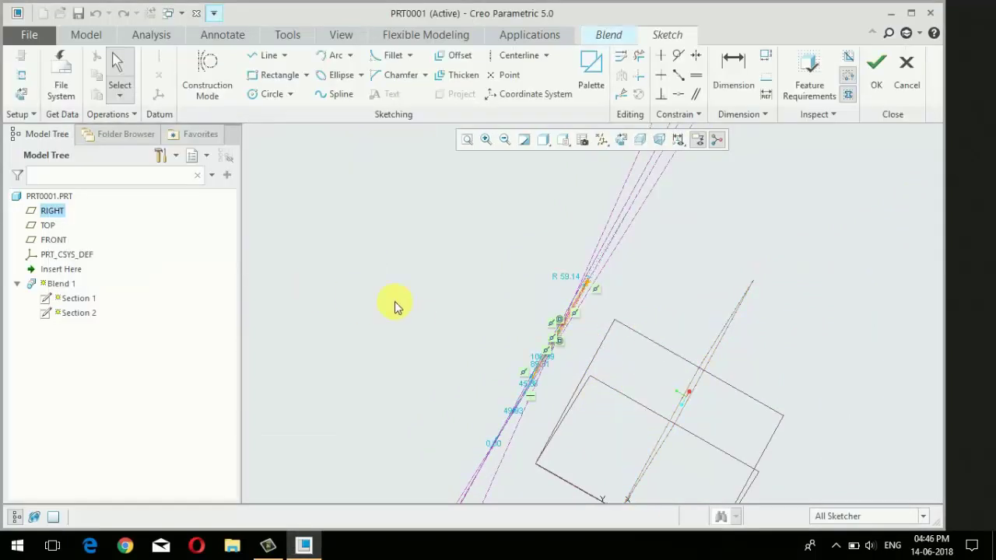
pyautogui.click(630, 152)
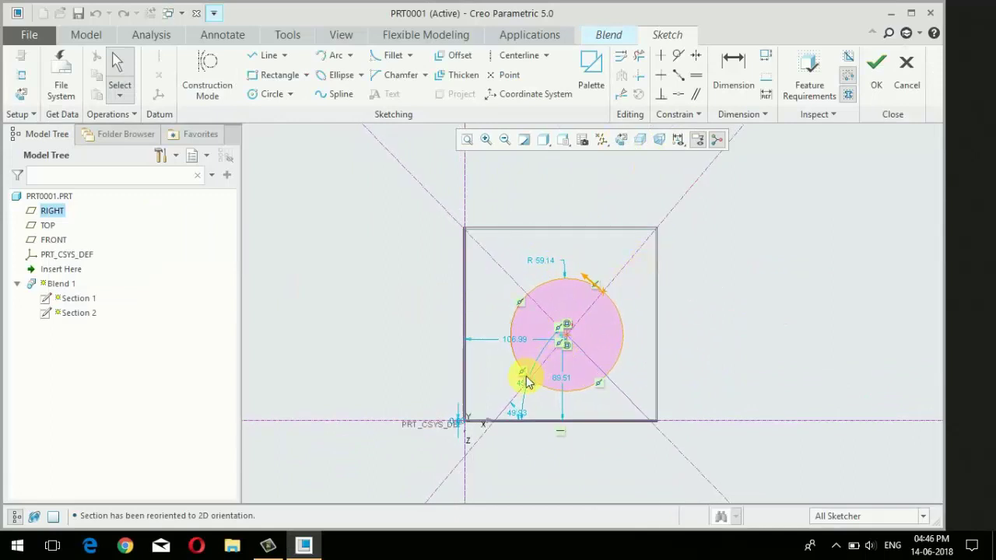
# Step: Make the lower-left arc the circle's start point and accept the sketch
pyautogui.scroll(-5, 526, 383)
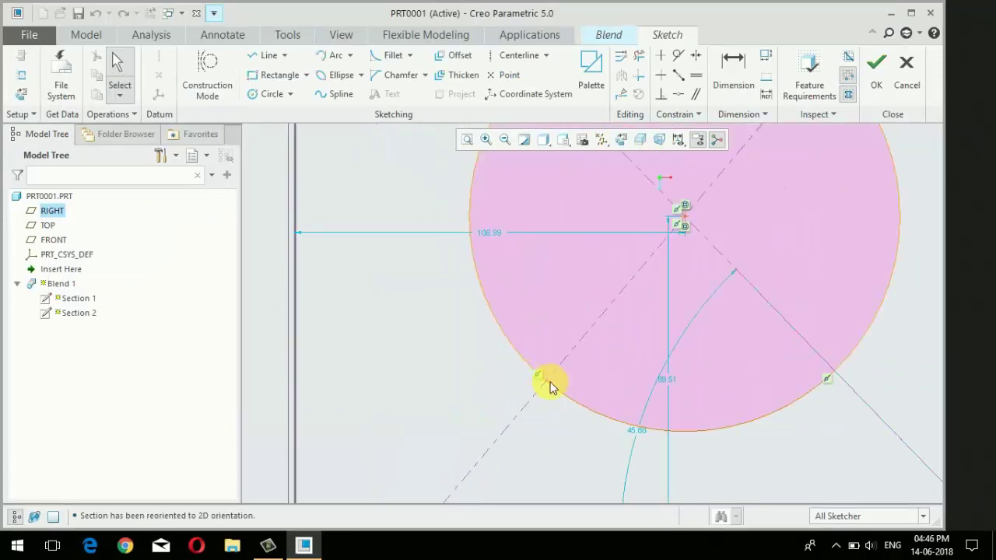
pyautogui.click(549, 385)
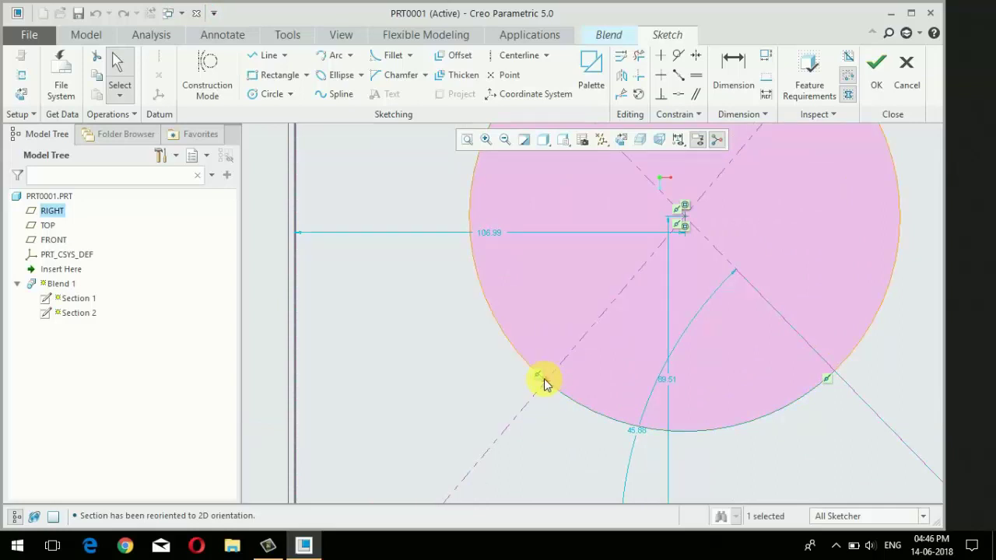
pyautogui.rightClick(545, 382)
pyautogui.click(601, 251)
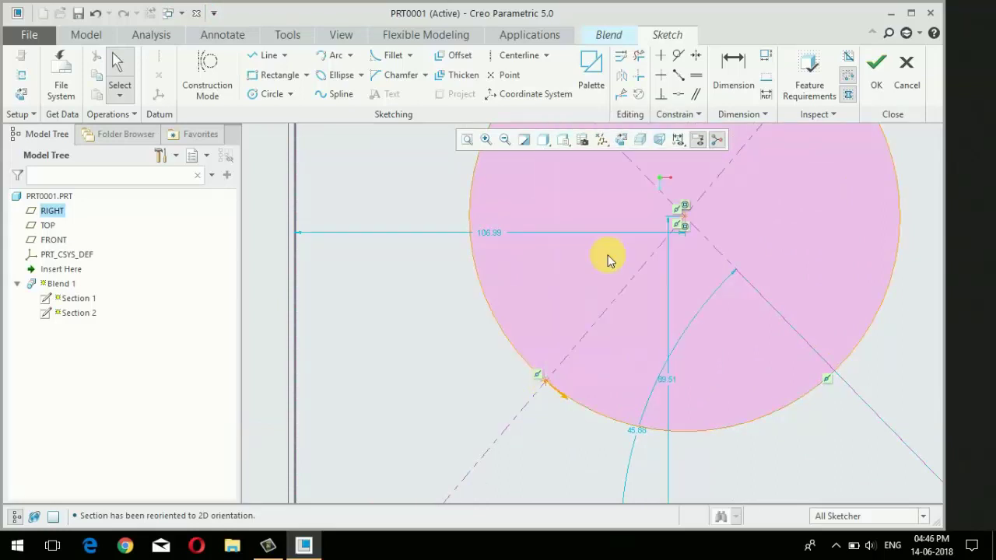
pyautogui.scroll(5, 576, 340)
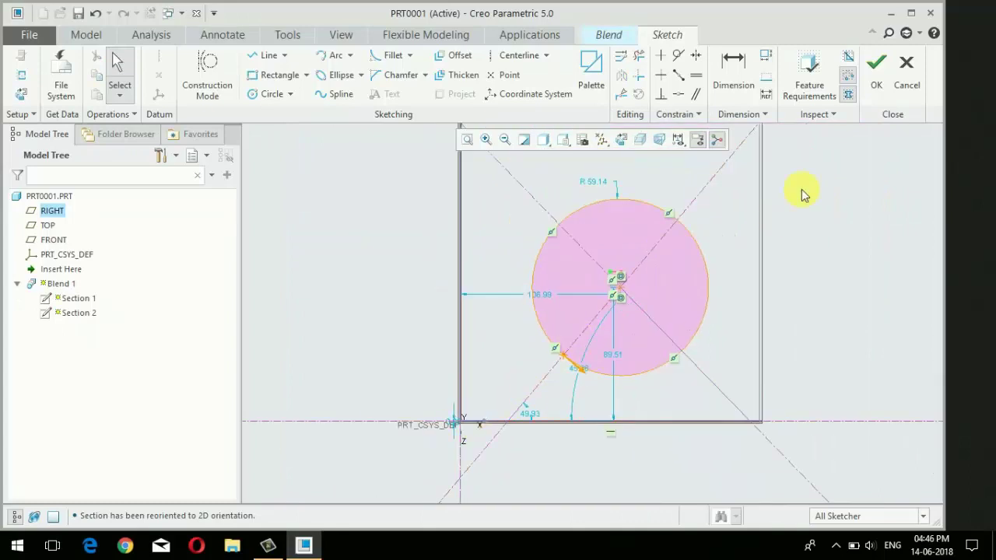
pyautogui.click(876, 69)
pyautogui.moveTo(614, 378)
pyautogui.mouseDown(button='middle')
pyautogui.moveTo(576, 332)
pyautogui.moveTo(551, 266)
pyautogui.moveTo(659, 223)
pyautogui.moveTo(583, 245)
pyautogui.moveTo(671, 291)
pyautogui.moveTo(324, 155)
pyautogui.mouseUp(button='middle')
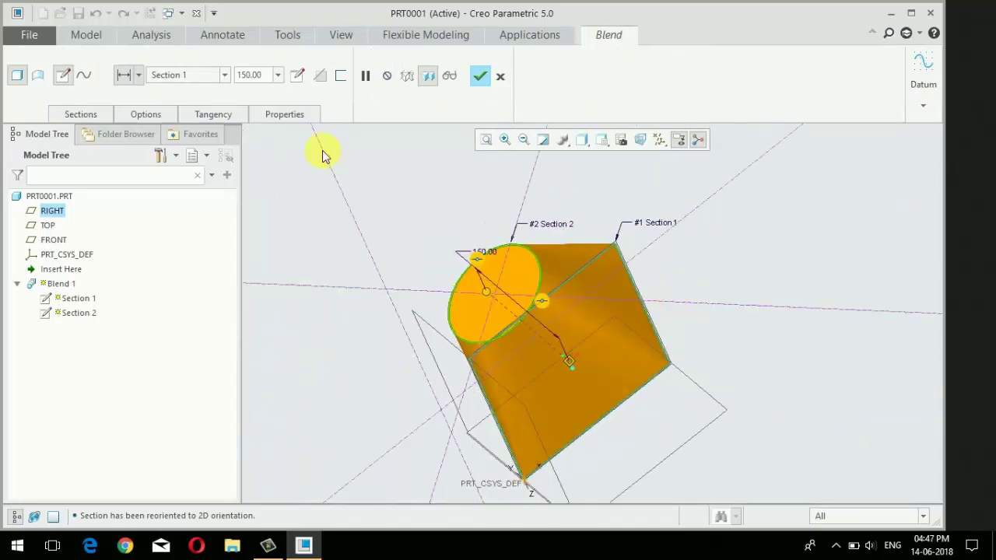
# Step: Check Section 2's sketch unchanged and confirm both sections list 4 entities
pyautogui.click(109, 115)
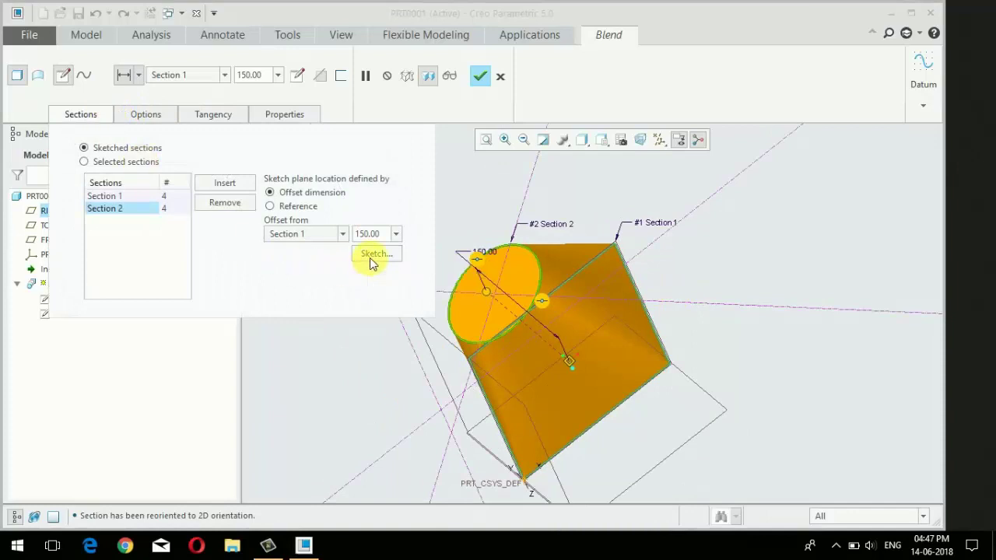
pyautogui.click(372, 257)
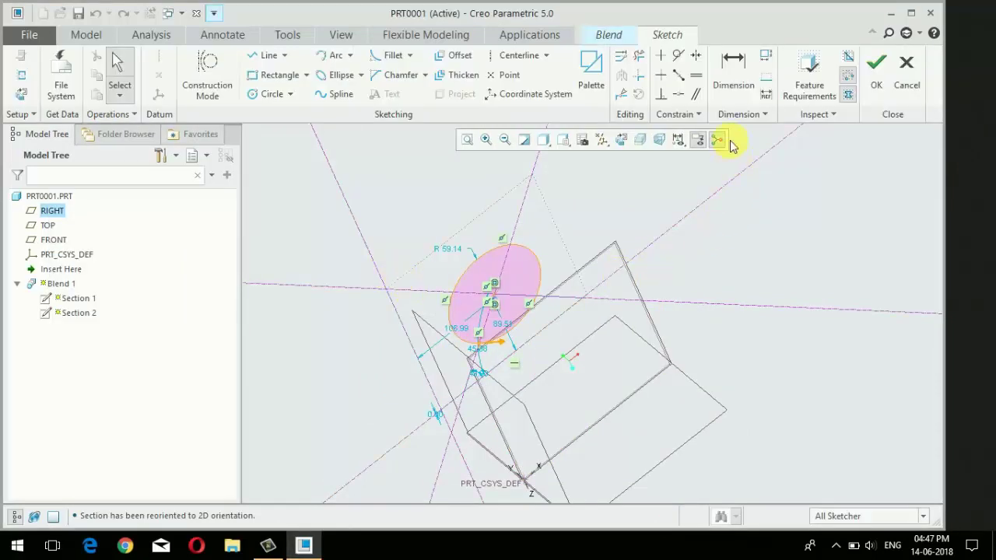
pyautogui.click(874, 76)
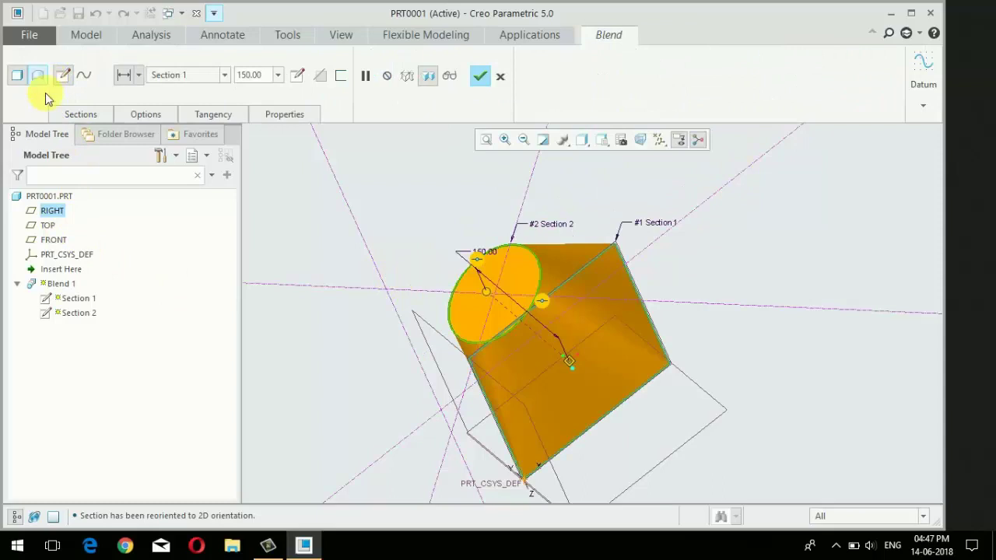
pyautogui.click(102, 116)
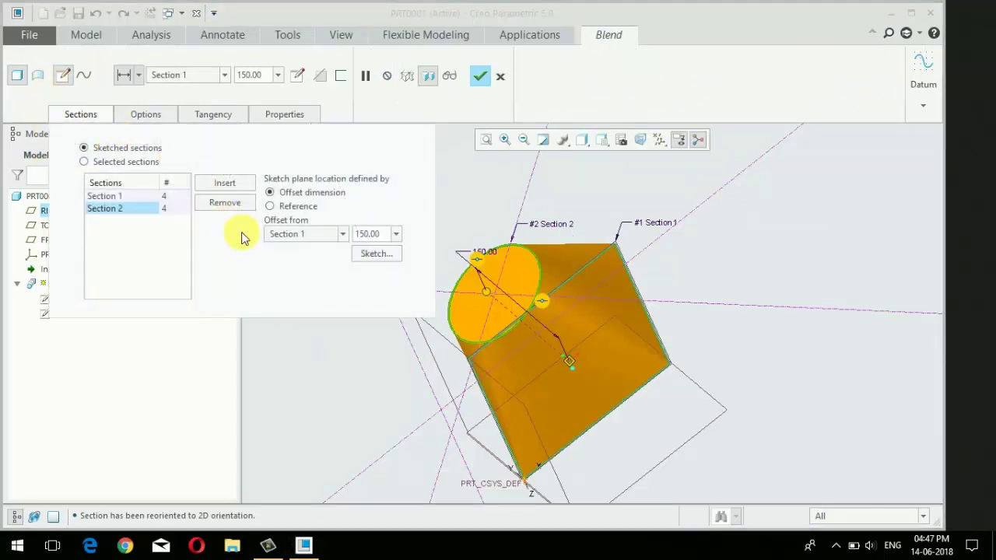
# Step: Insert Section 3 at a 200 offset beyond Section 2
pyautogui.click(233, 184)
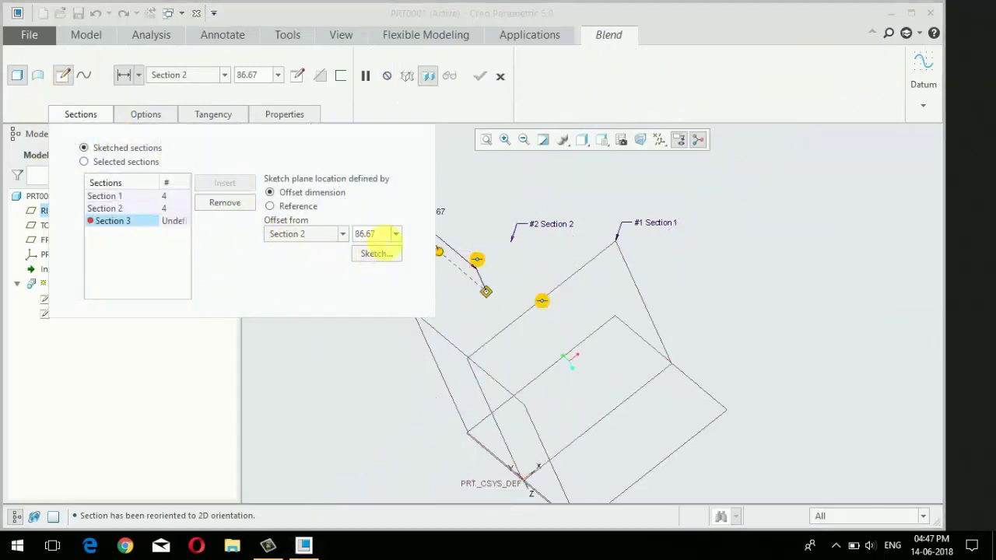
pyautogui.press('BackSpace')
pyautogui.write('2')
pyautogui.click(365, 254)
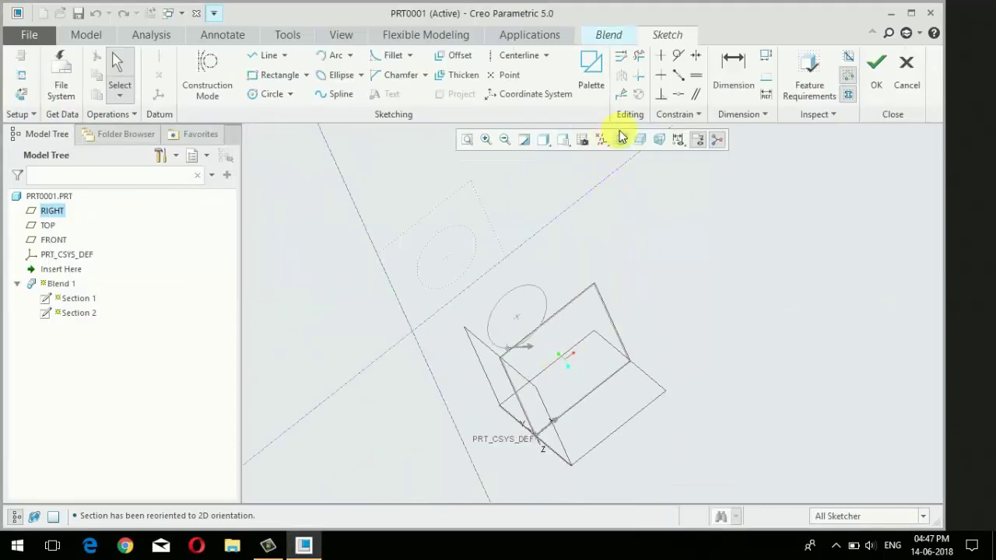
# Step: Sketch Section 3 as a single point at the circle centre
pyautogui.click(621, 139)
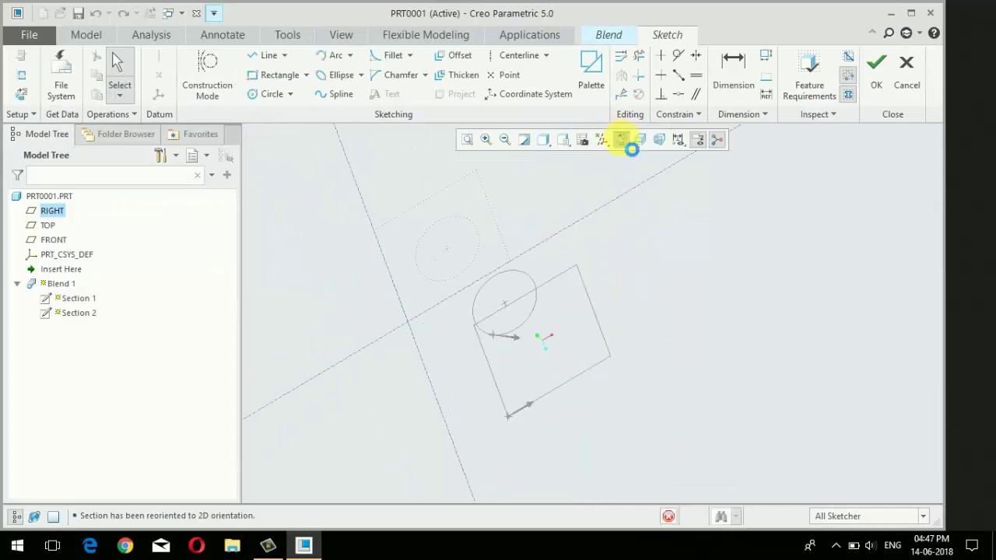
pyautogui.click(498, 78)
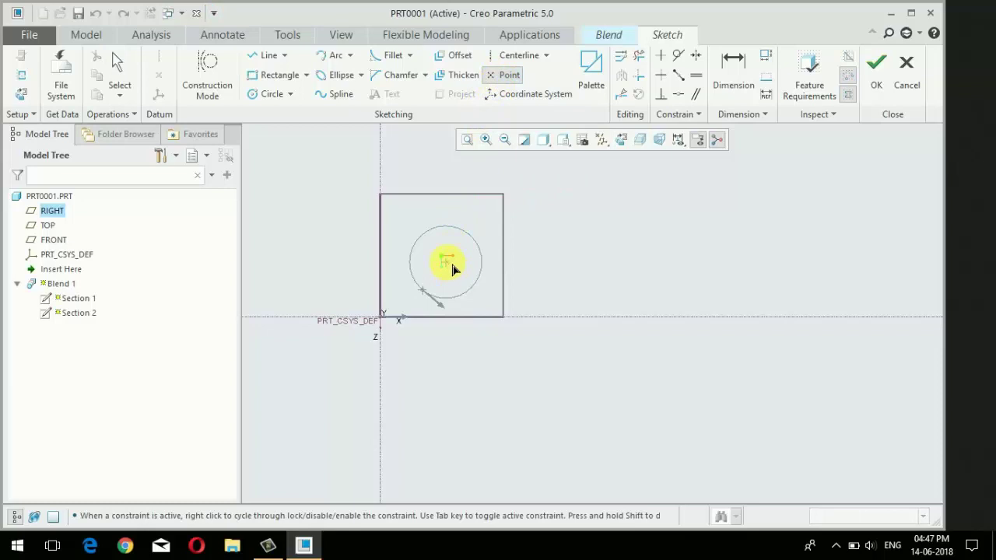
pyautogui.click(876, 68)
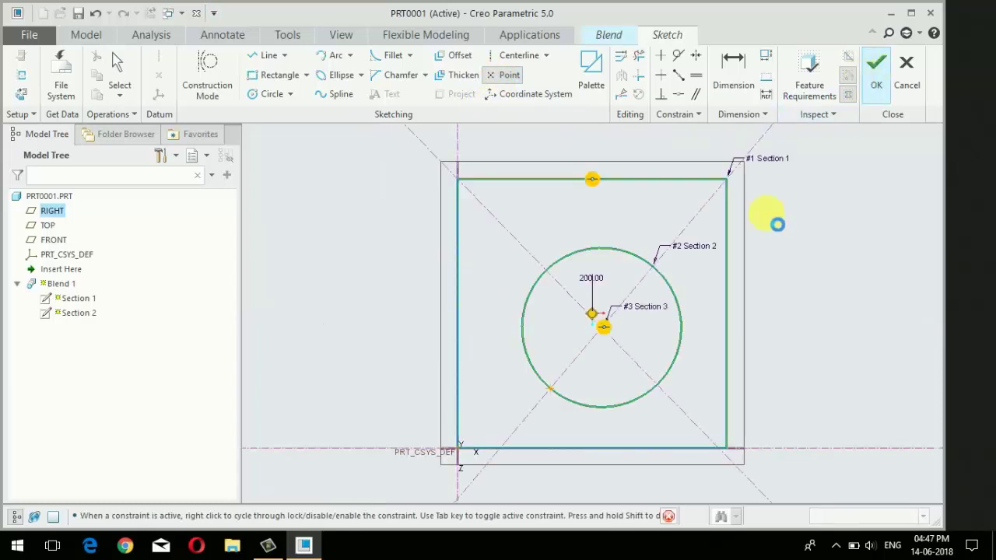
pyautogui.moveTo(770, 319); pyautogui.dragTo(654, 344, button='middle')
pyautogui.scroll(3, 663, 355)
pyautogui.scroll(-4, 660, 374)
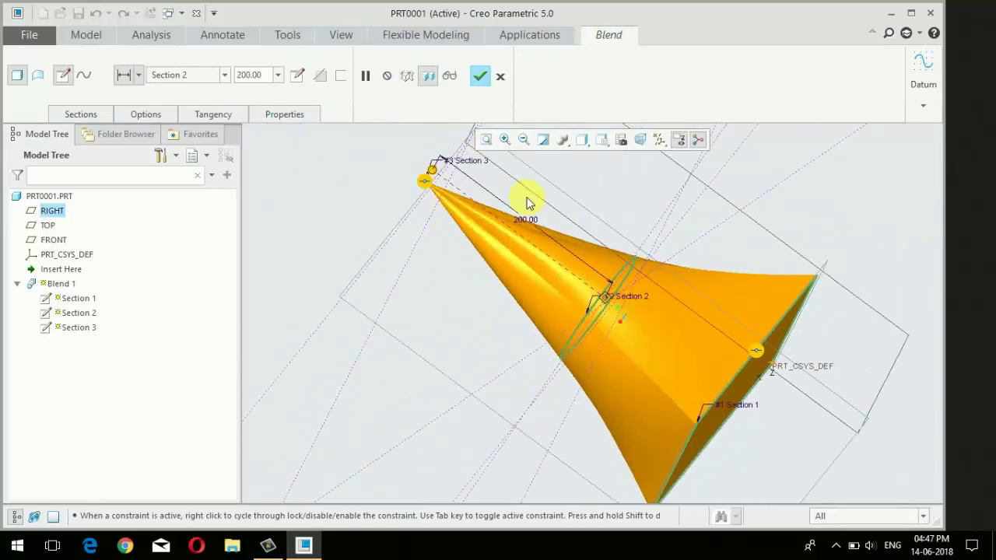
# Step: Complete the three-section Blend 1, then redefine it so its blended surfaces are Straight instead of smooth
pyautogui.click(478, 77)
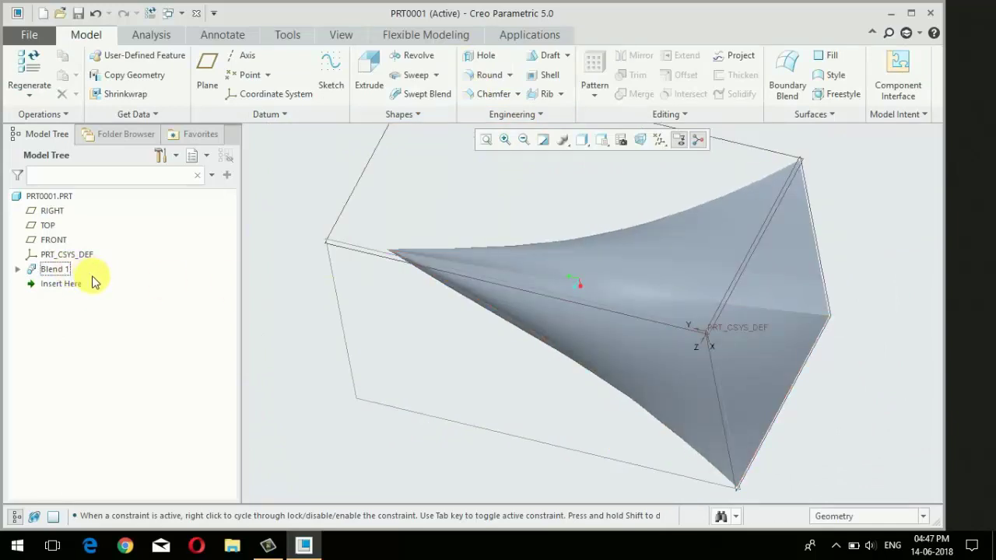
pyautogui.click(68, 274)
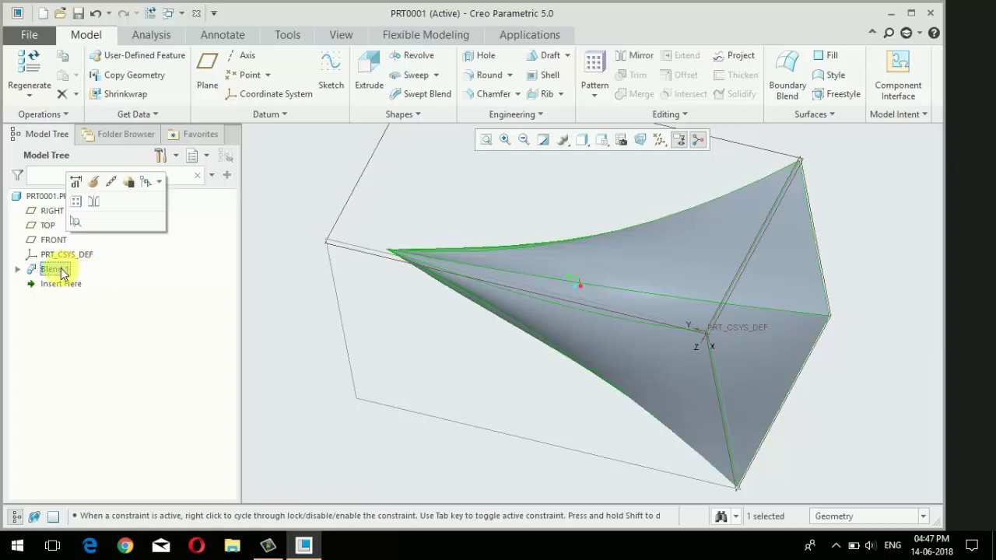
pyautogui.rightClick(64, 270)
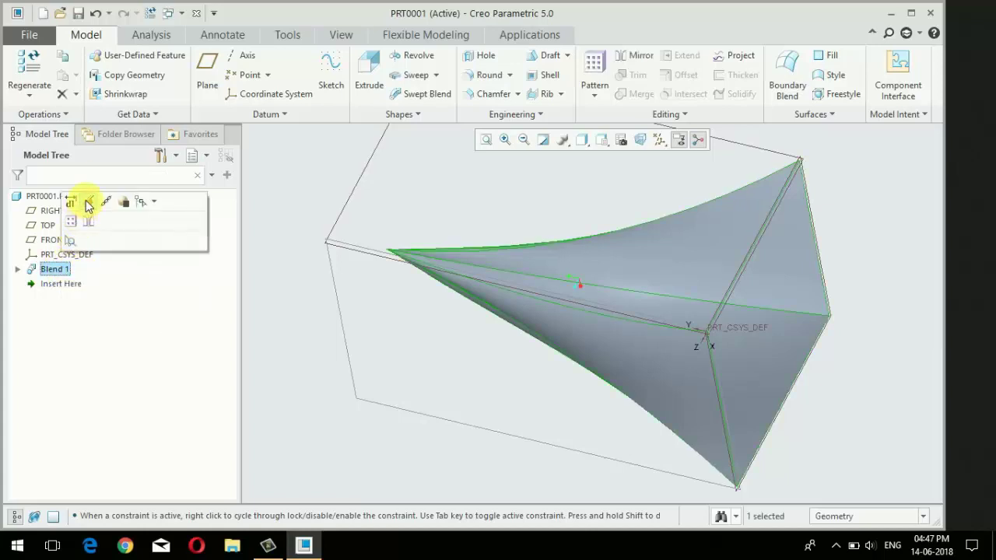
pyautogui.click(87, 205)
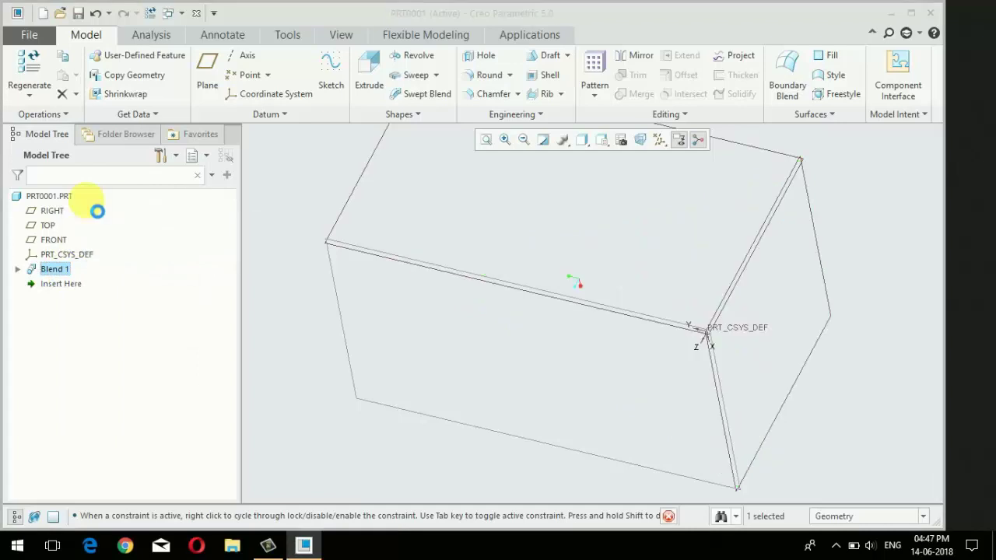
pyautogui.click(165, 113)
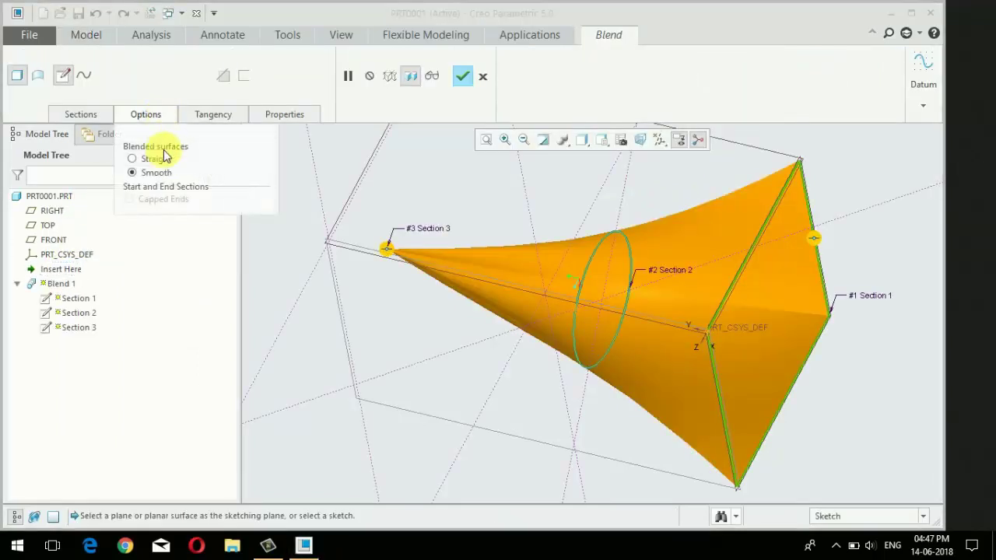
pyautogui.click(158, 159)
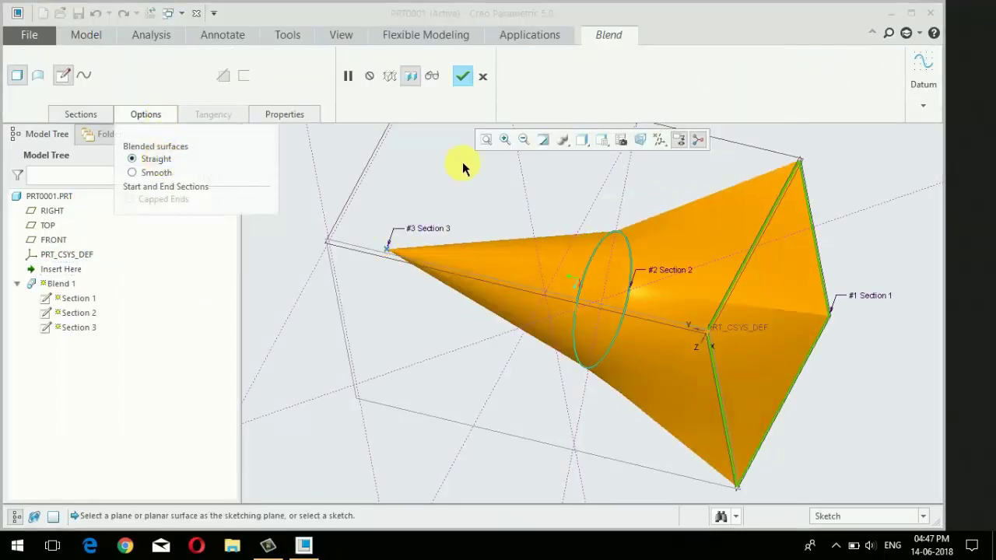
pyautogui.click(462, 76)
pyautogui.click(444, 202)
pyautogui.moveTo(444, 203)
pyautogui.mouseDown(button='middle')
pyautogui.moveTo(411, 267)
pyautogui.moveTo(485, 213)
pyautogui.moveTo(381, 250)
pyautogui.moveTo(301, 307)
pyautogui.moveTo(262, 277)
pyautogui.moveTo(322, 300)
pyautogui.mouseUp(button='middle')
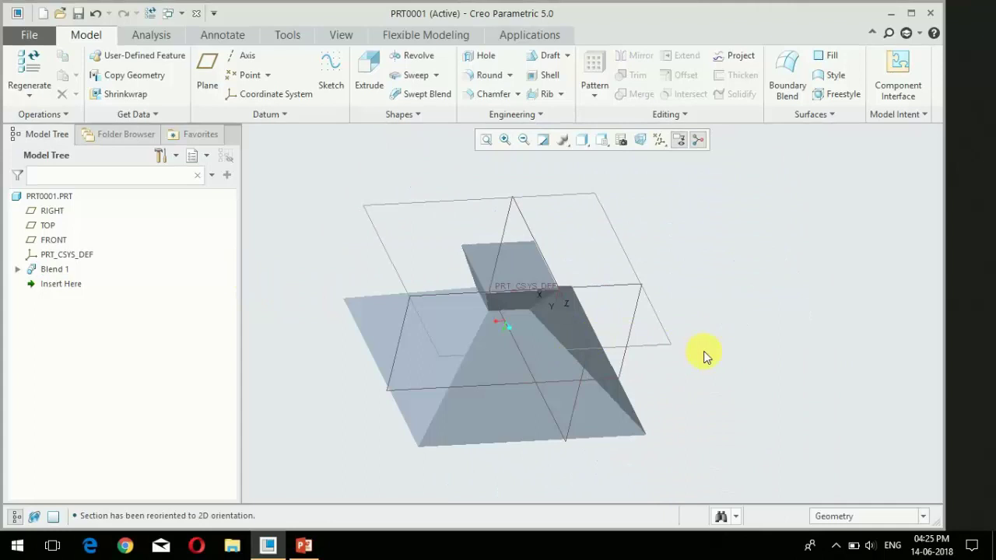
pyautogui.scroll(2, 747, 360)
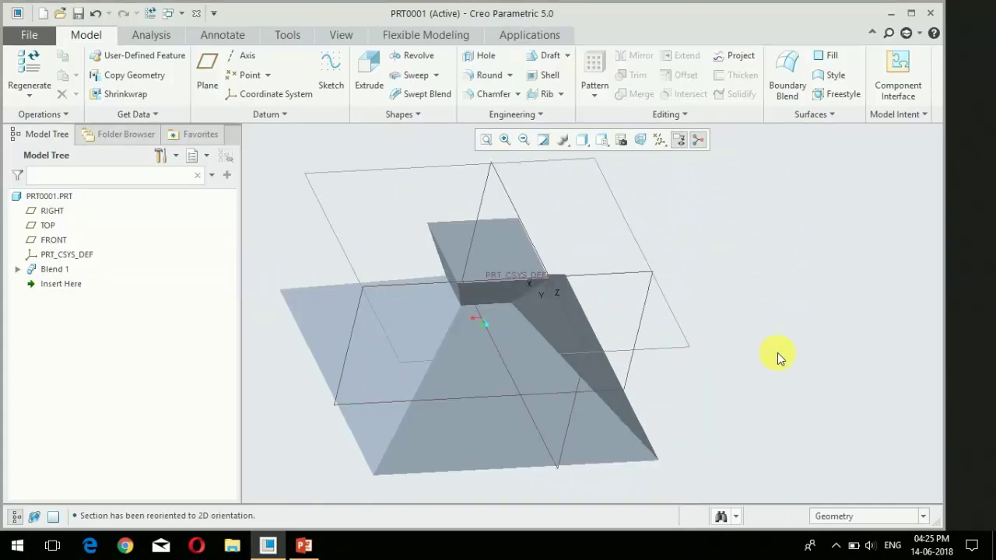